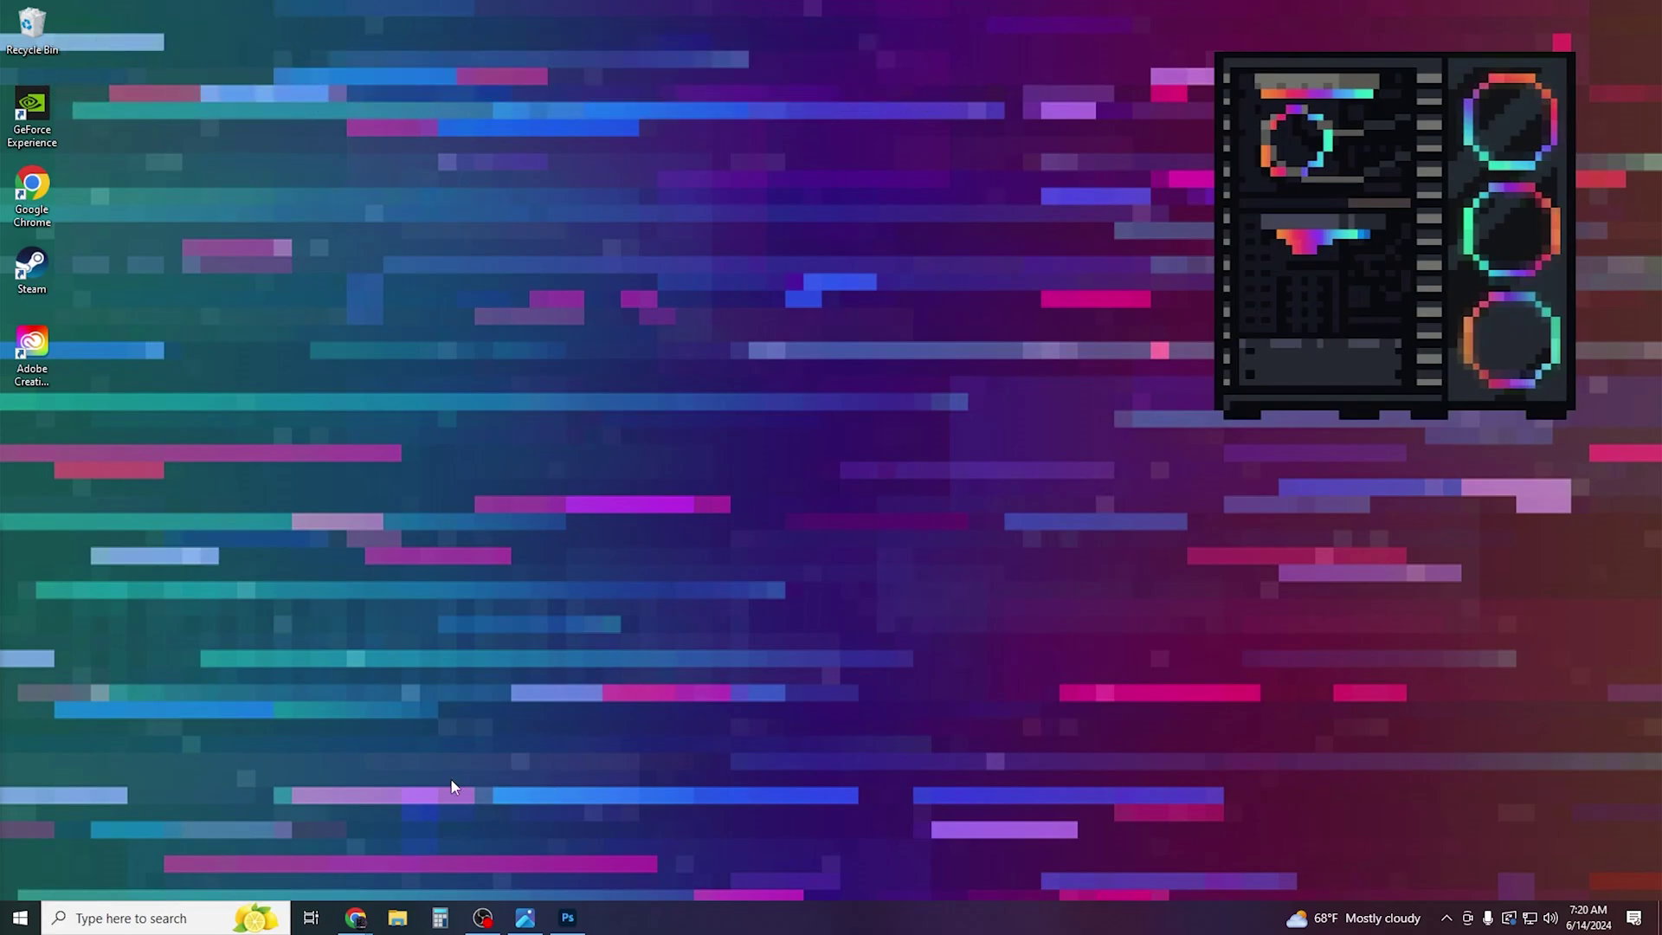
Review the ASRock B660M Pro RS product page for its supported processor generations and the Hyper M.2 and Ultra M.2 slot specifications.
{"action": "left_click", "coordinate": [142, 924]}
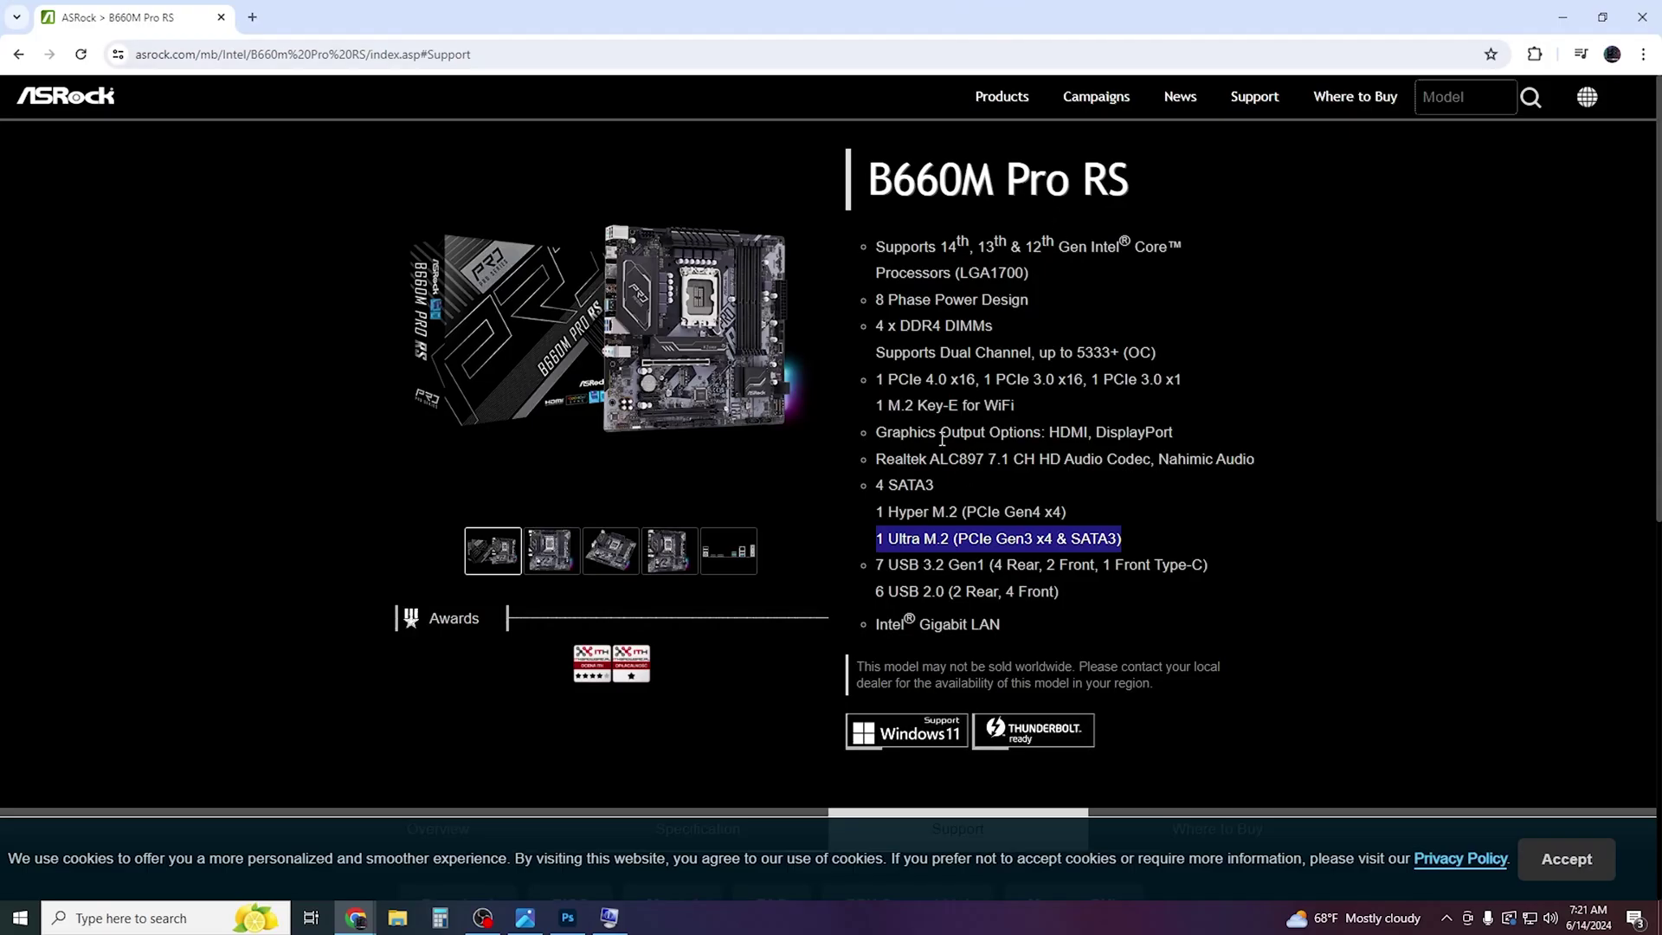
{"action": "left_click_drag", "start_coordinate": [853, 245], "coordinate": [1271, 239]}
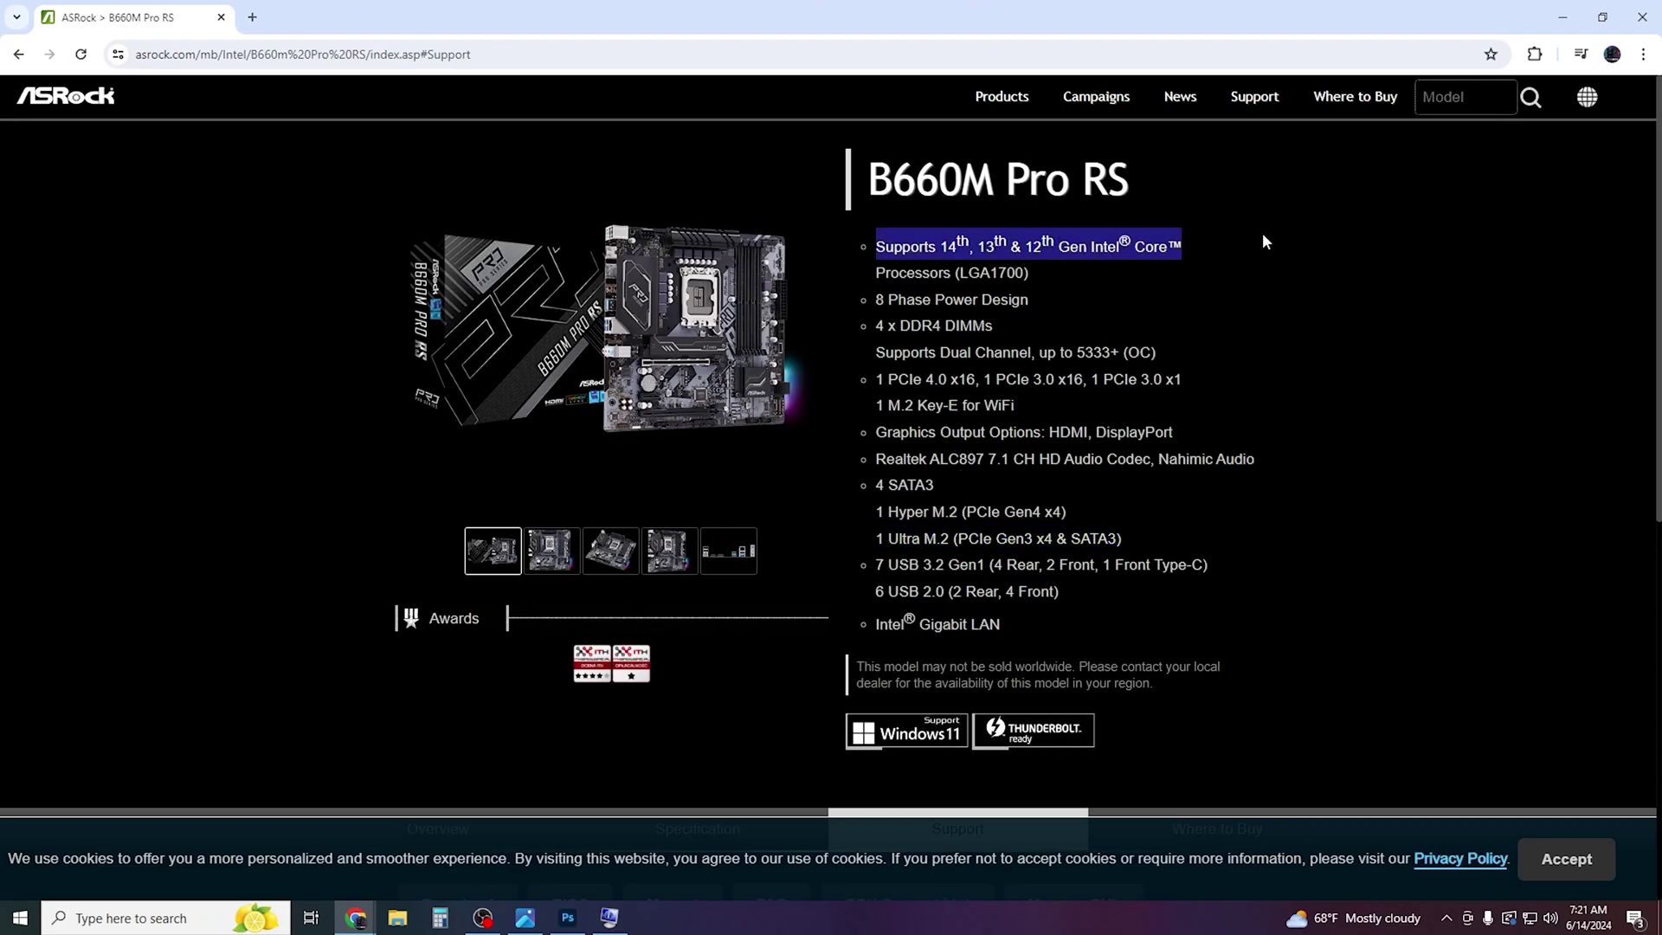
{"action": "left_click_drag", "start_coordinate": [867, 512], "coordinate": [1071, 517]}
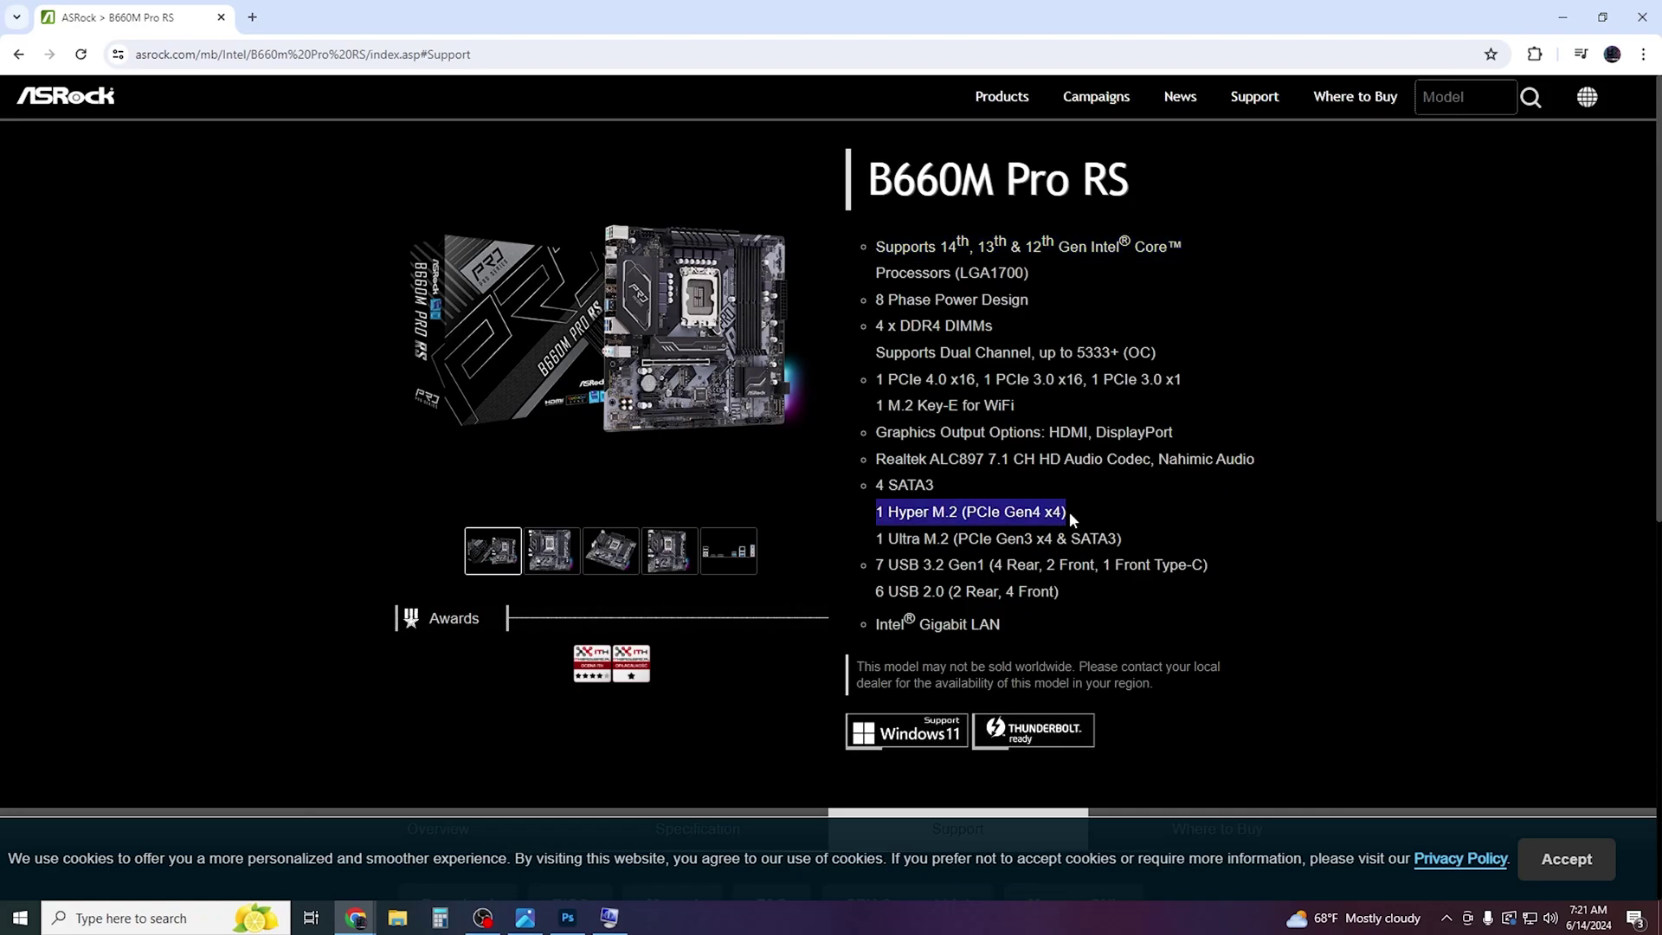
{"action": "triple_click", "coordinate": [954, 509]}
{"action": "left_click_drag", "start_coordinate": [875, 538], "coordinate": [1160, 541]}
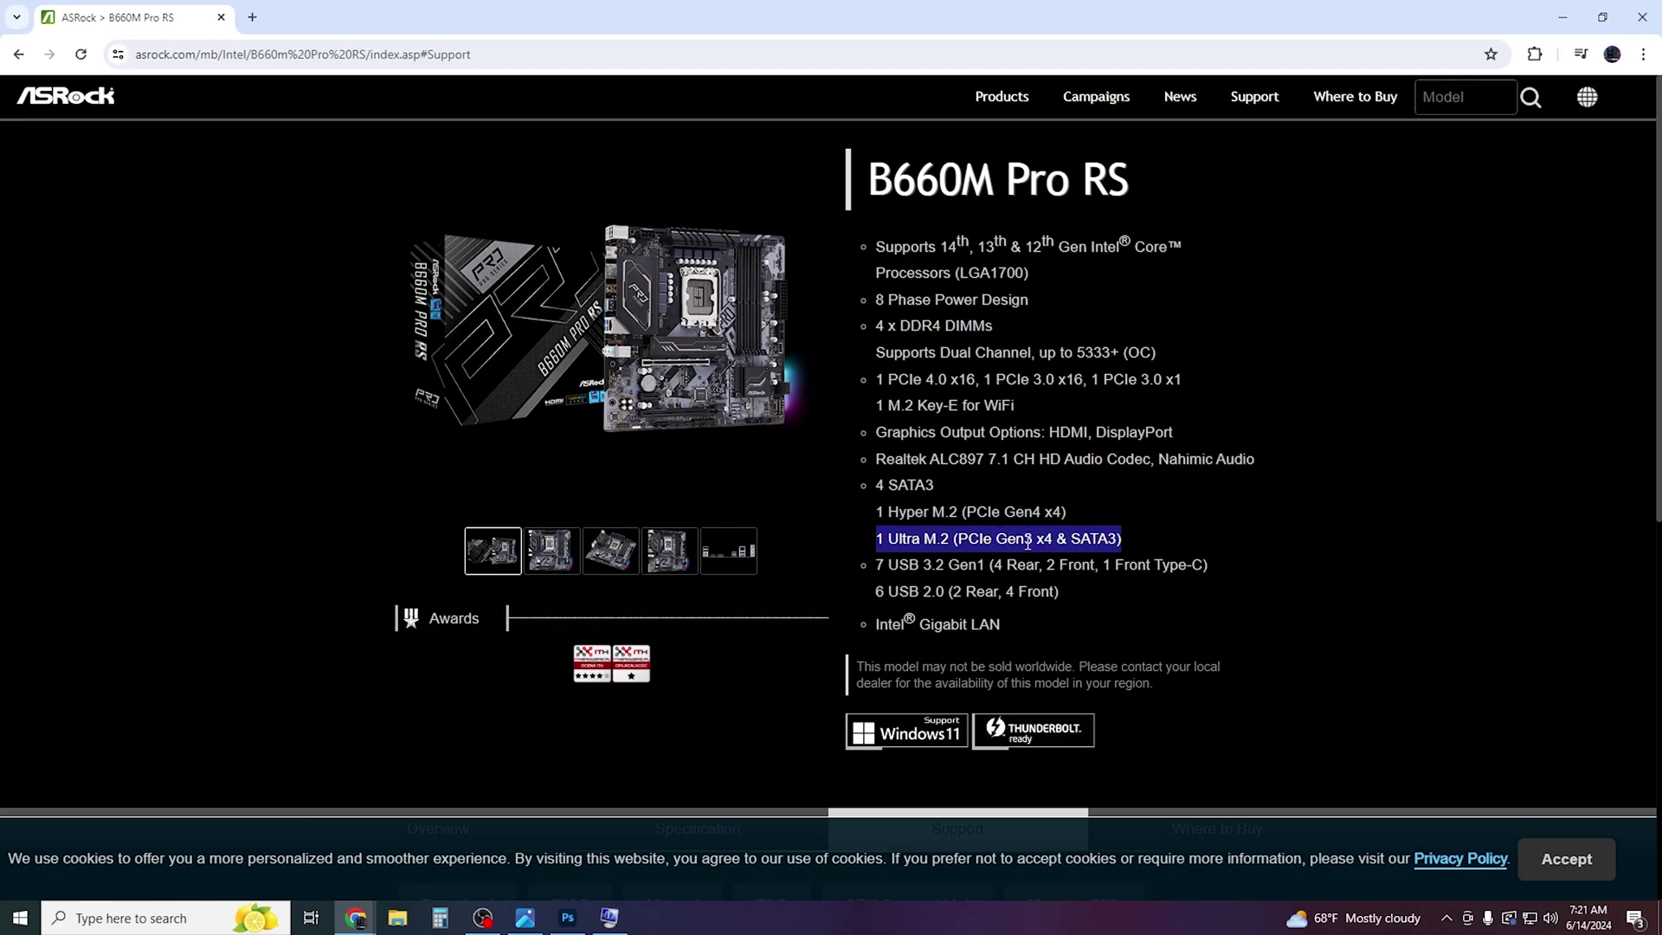
{"action": "left_click", "coordinate": [968, 537]}
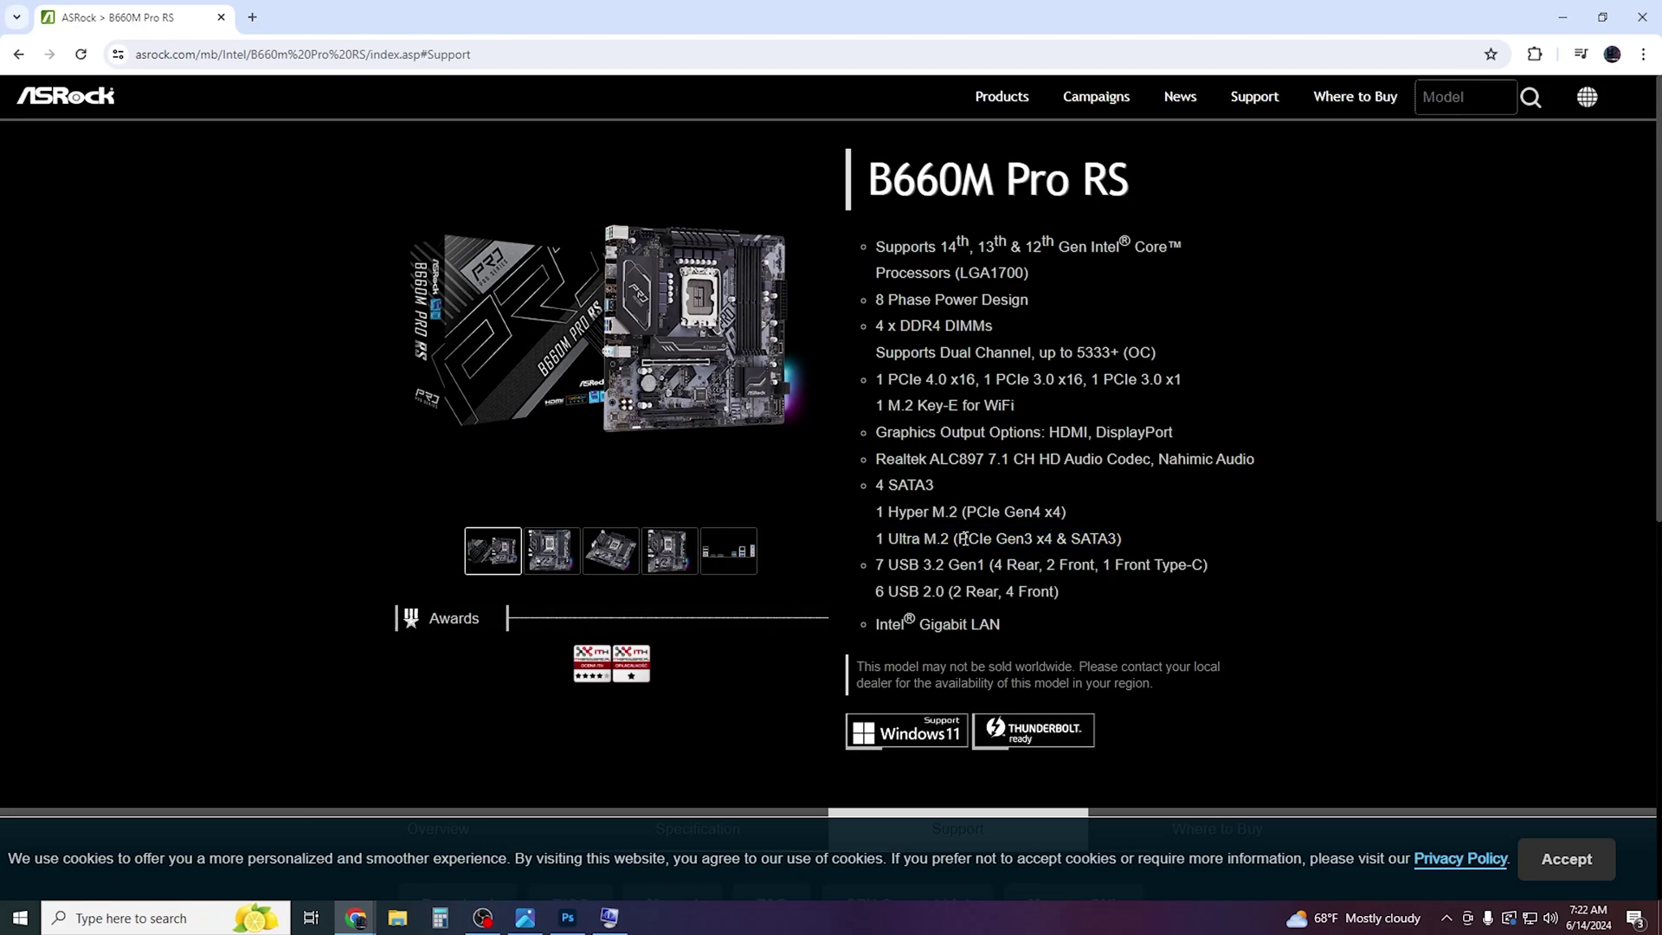
{"action": "left_click_drag", "start_coordinate": [968, 538], "coordinate": [1094, 537]}
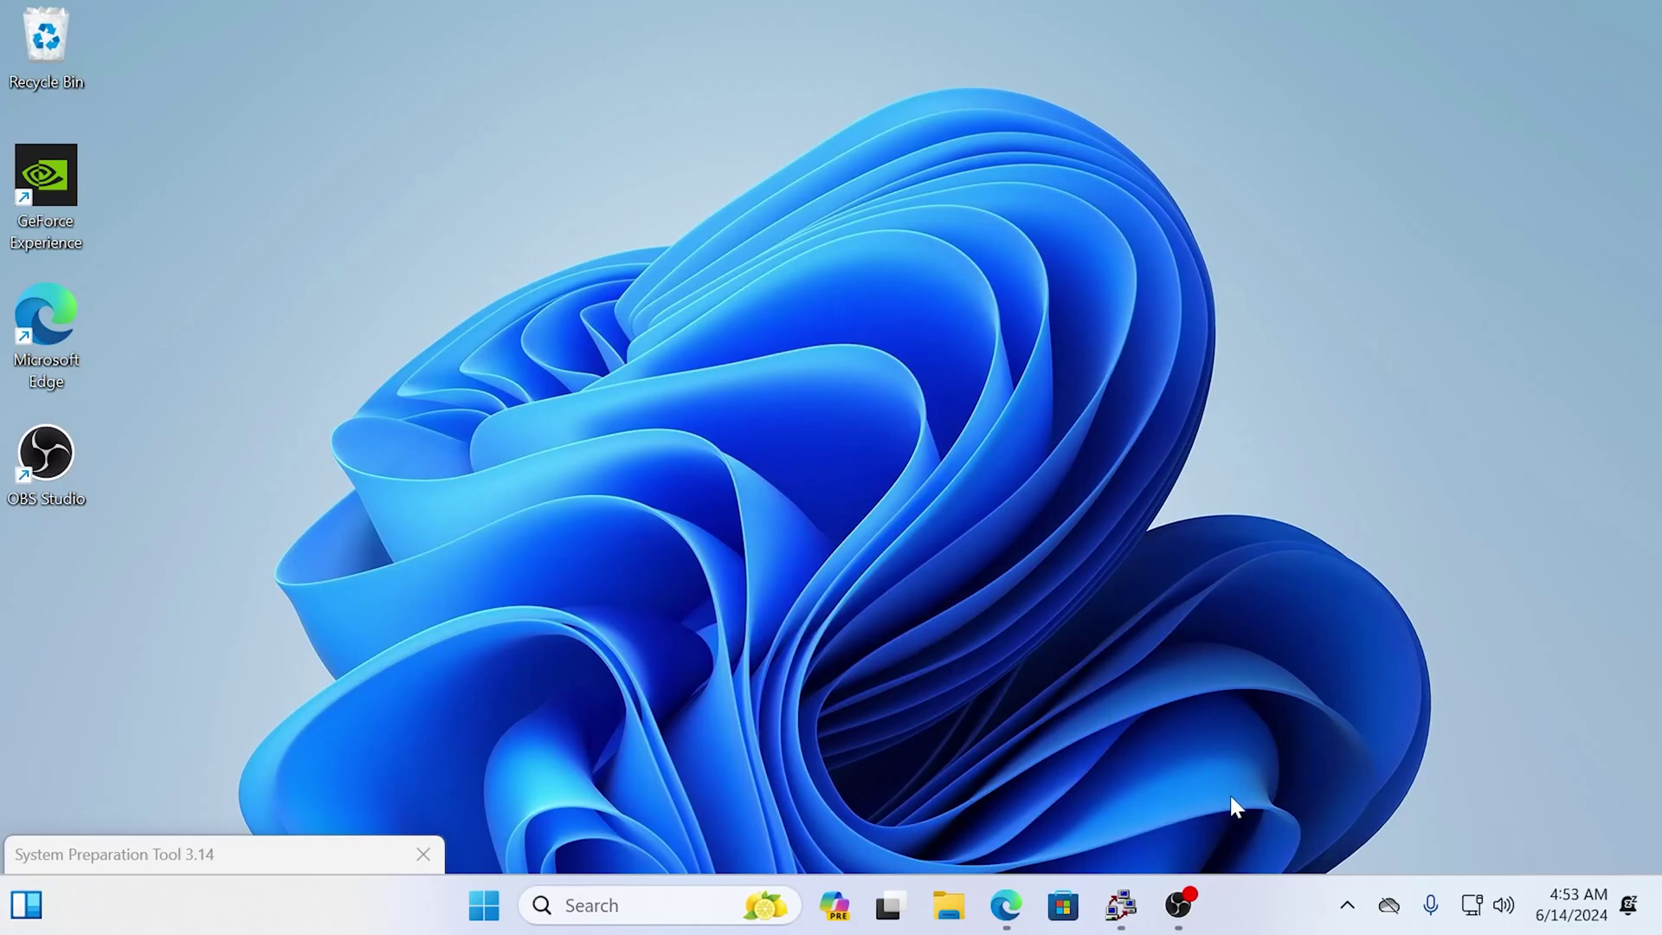
Check in Task Manager's performance view that the new SSD is detected as Disk 1, and close Task Manager.
{"action": "right_click", "coordinate": [1246, 897]}
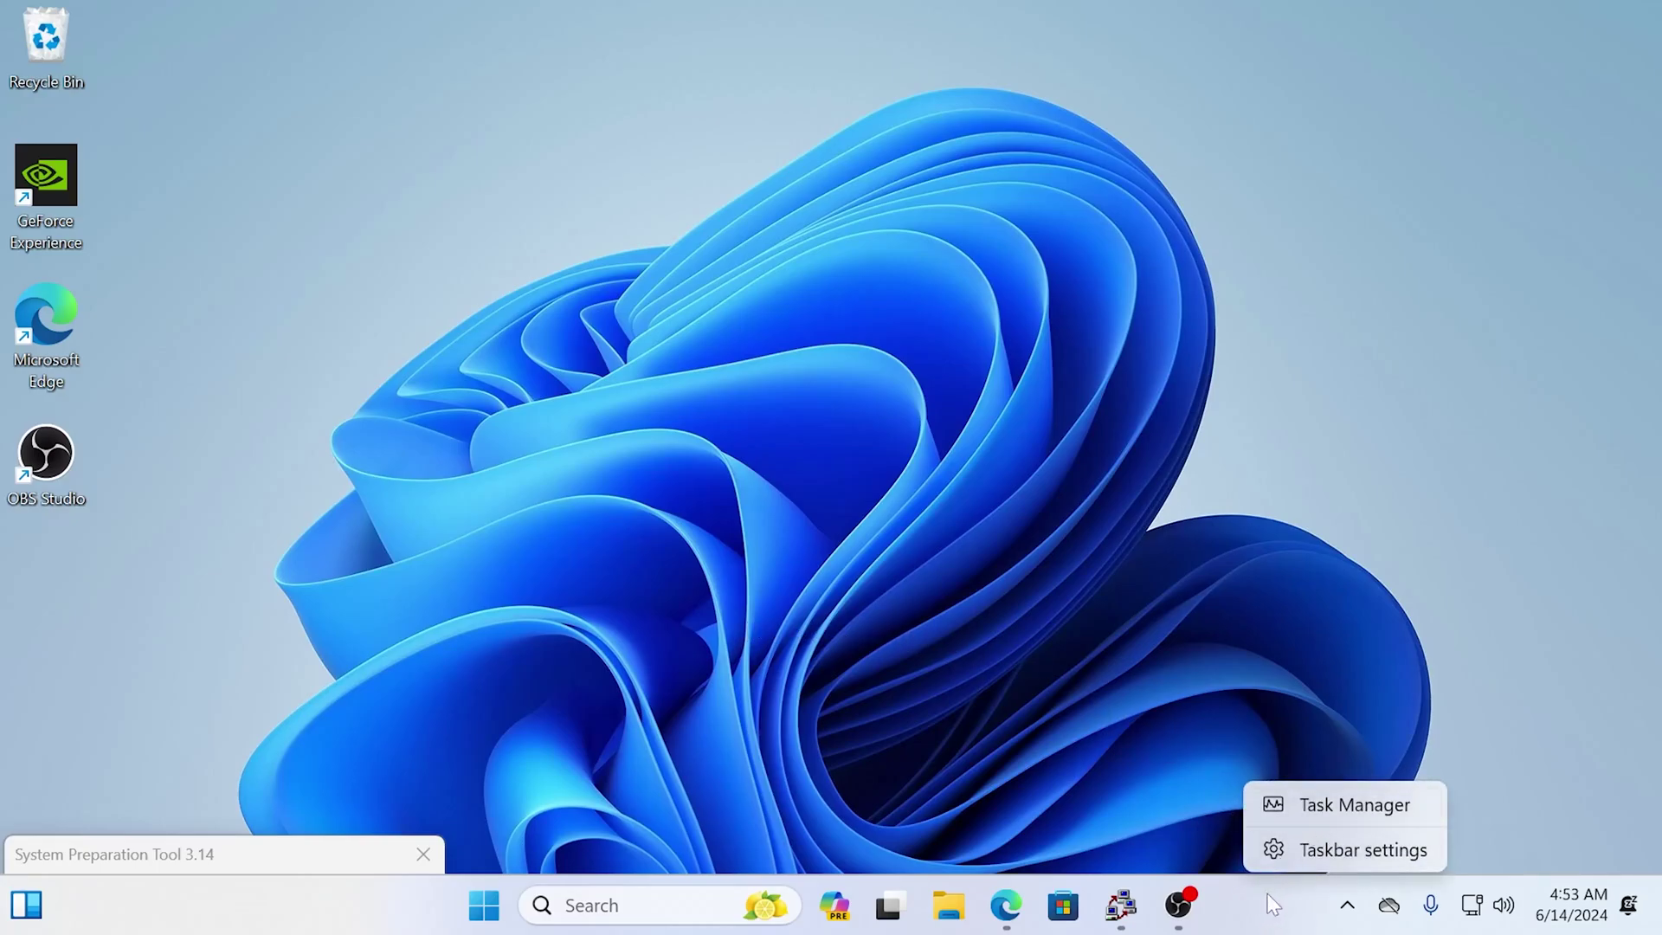
{"action": "right_click", "coordinate": [1273, 903]}
{"action": "left_click", "coordinate": [1340, 805]}
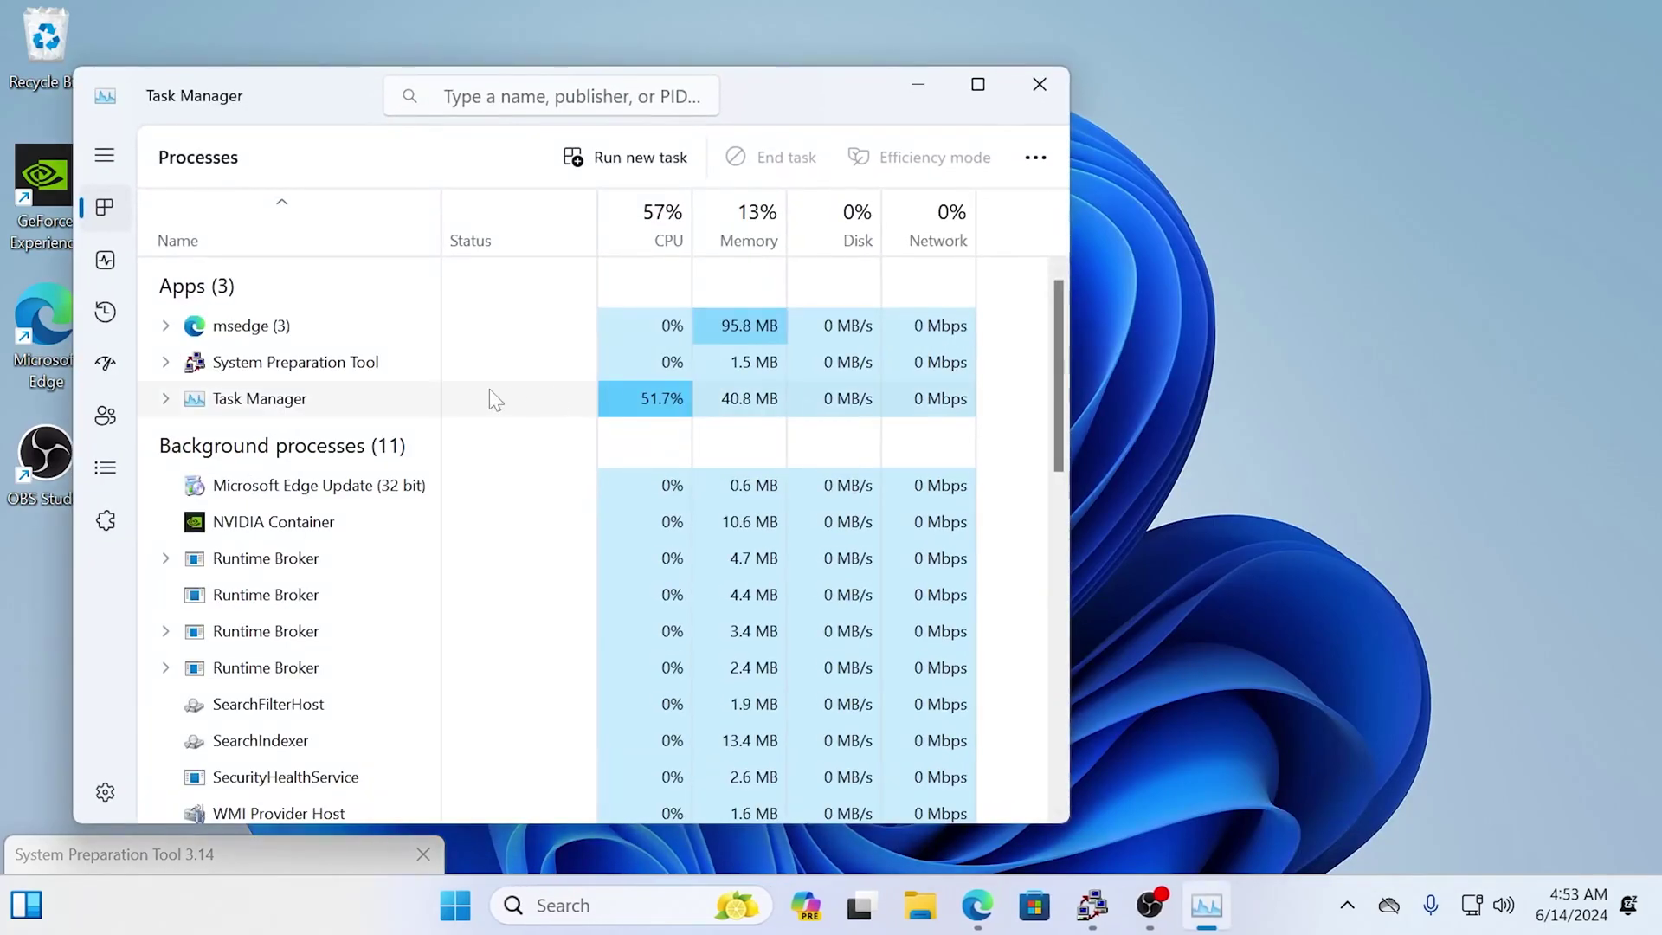
{"action": "left_click", "coordinate": [105, 260]}
{"action": "left_click", "coordinate": [320, 519]}
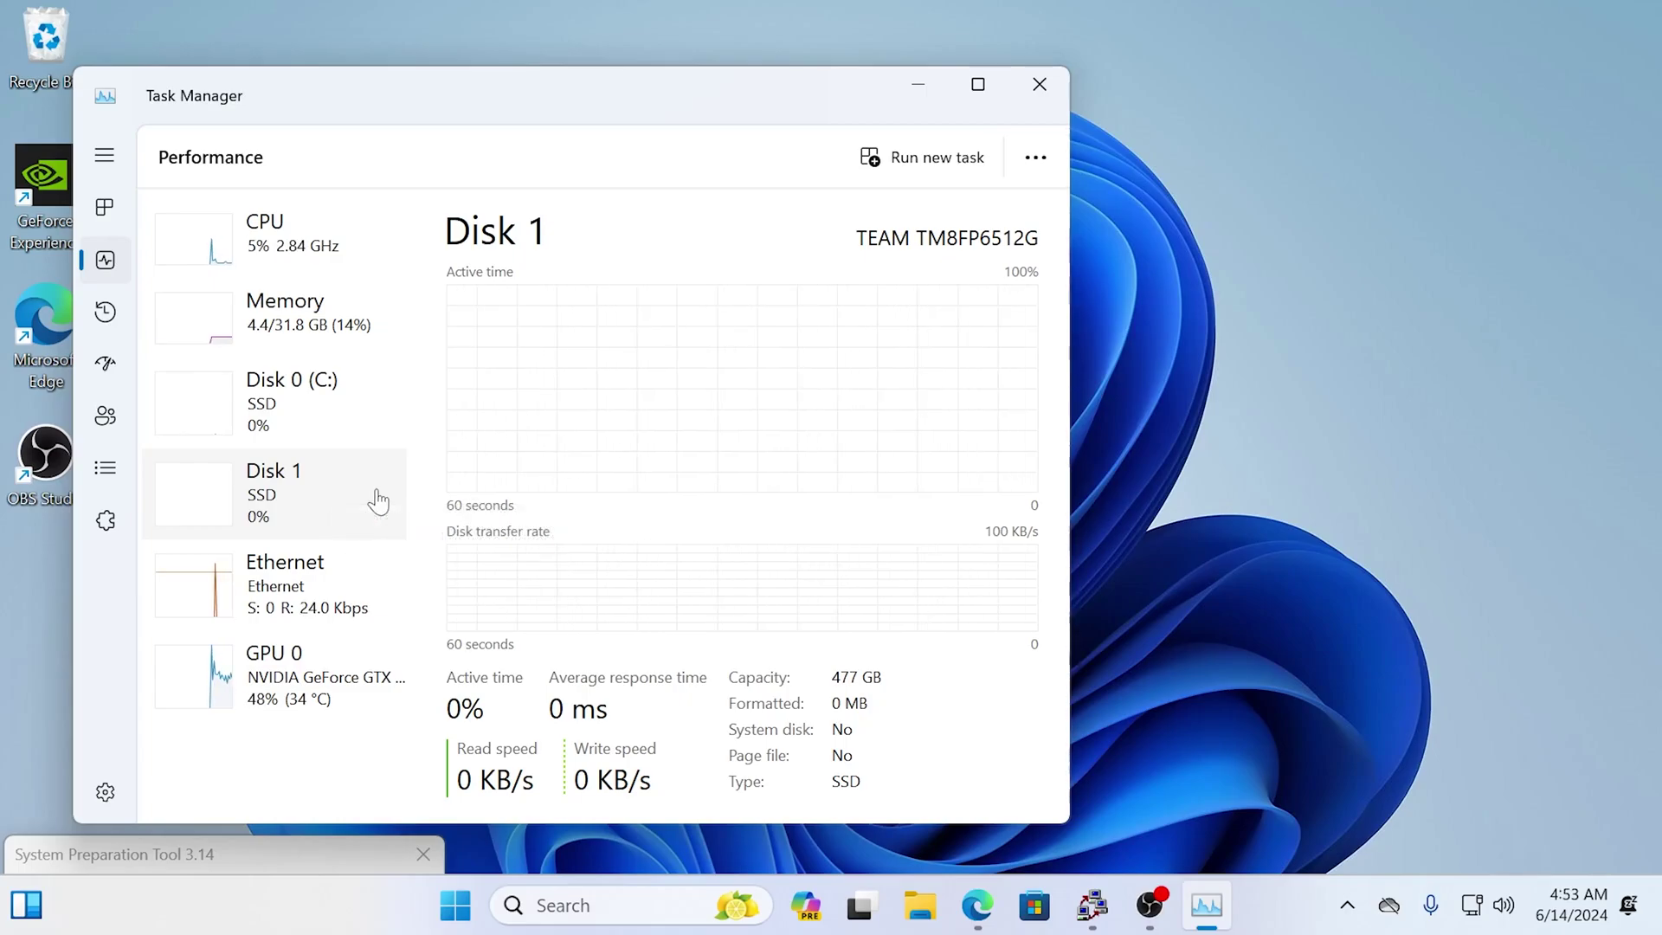
{"action": "left_click", "coordinate": [1040, 84]}
Search Windows for "disk management" and open the tool for creating and formatting hard disk partitions.
{"action": "left_click", "coordinate": [658, 905]}
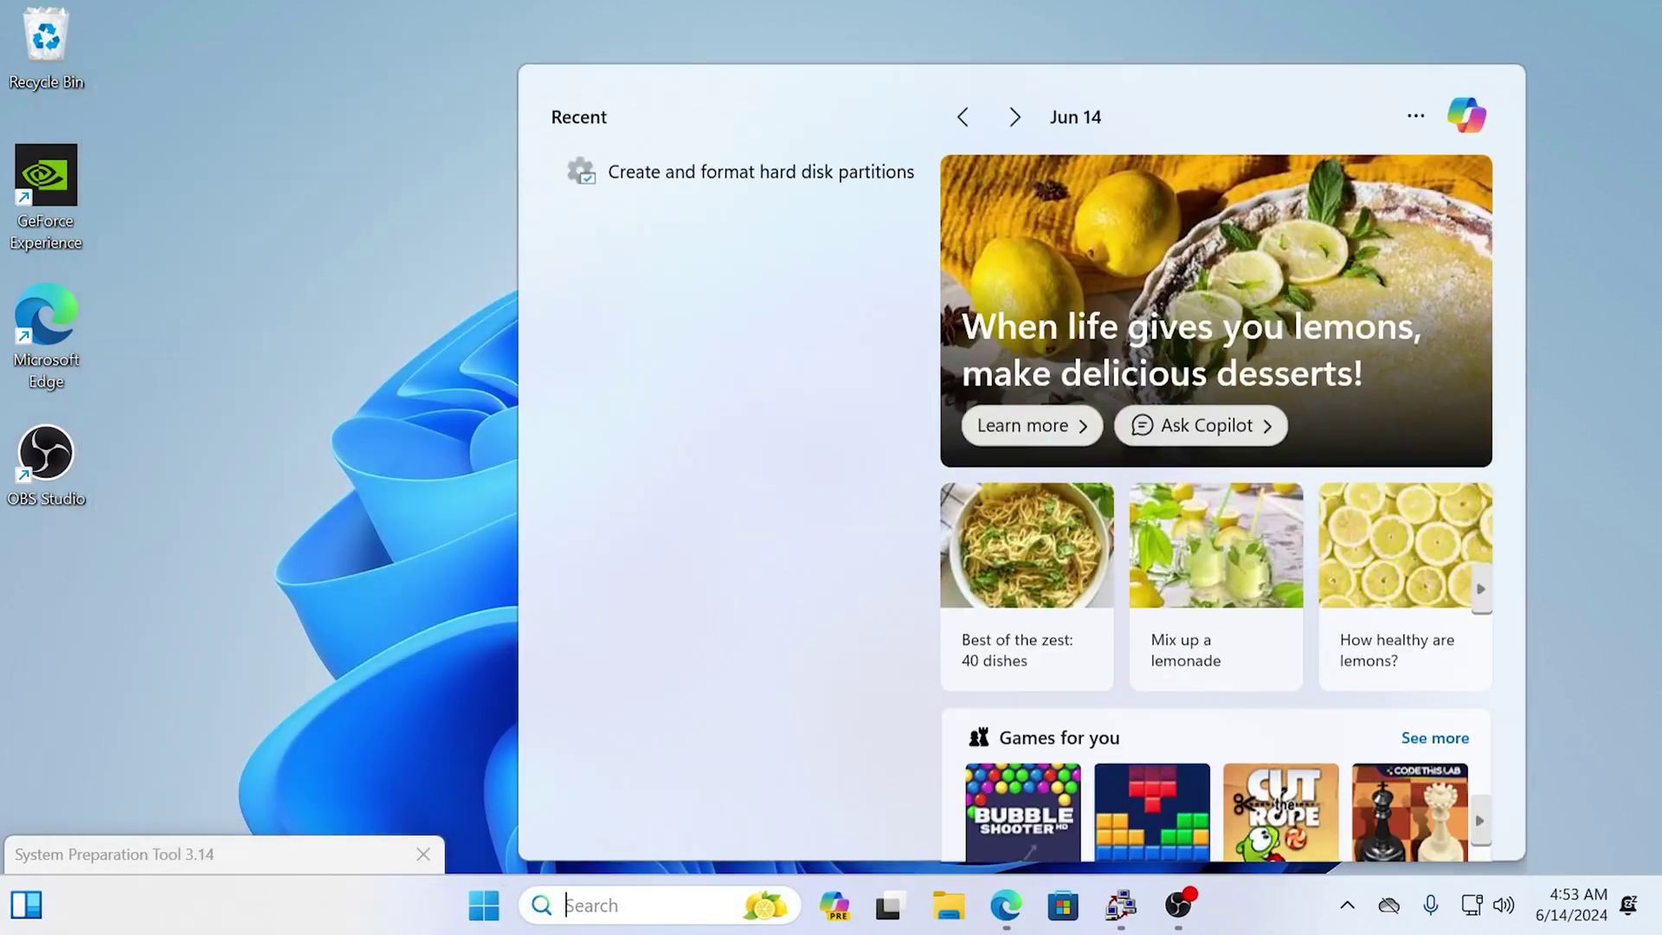
{"action": "type", "text": "disk managemen"}
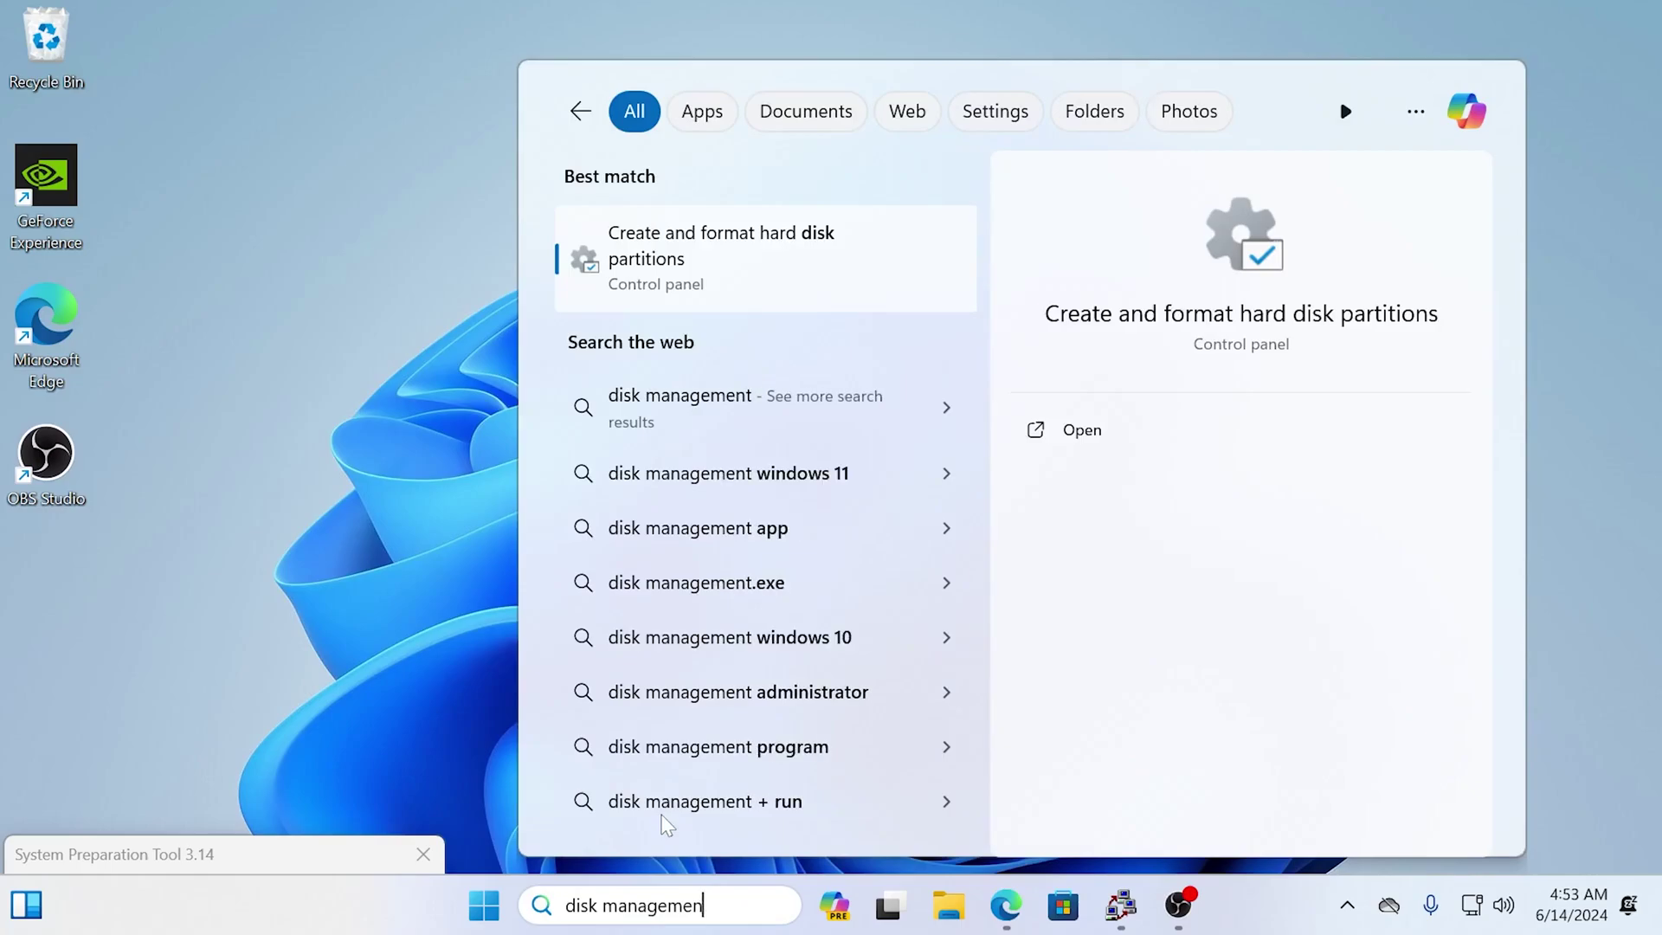
{"action": "key", "text": "BackSpace"}
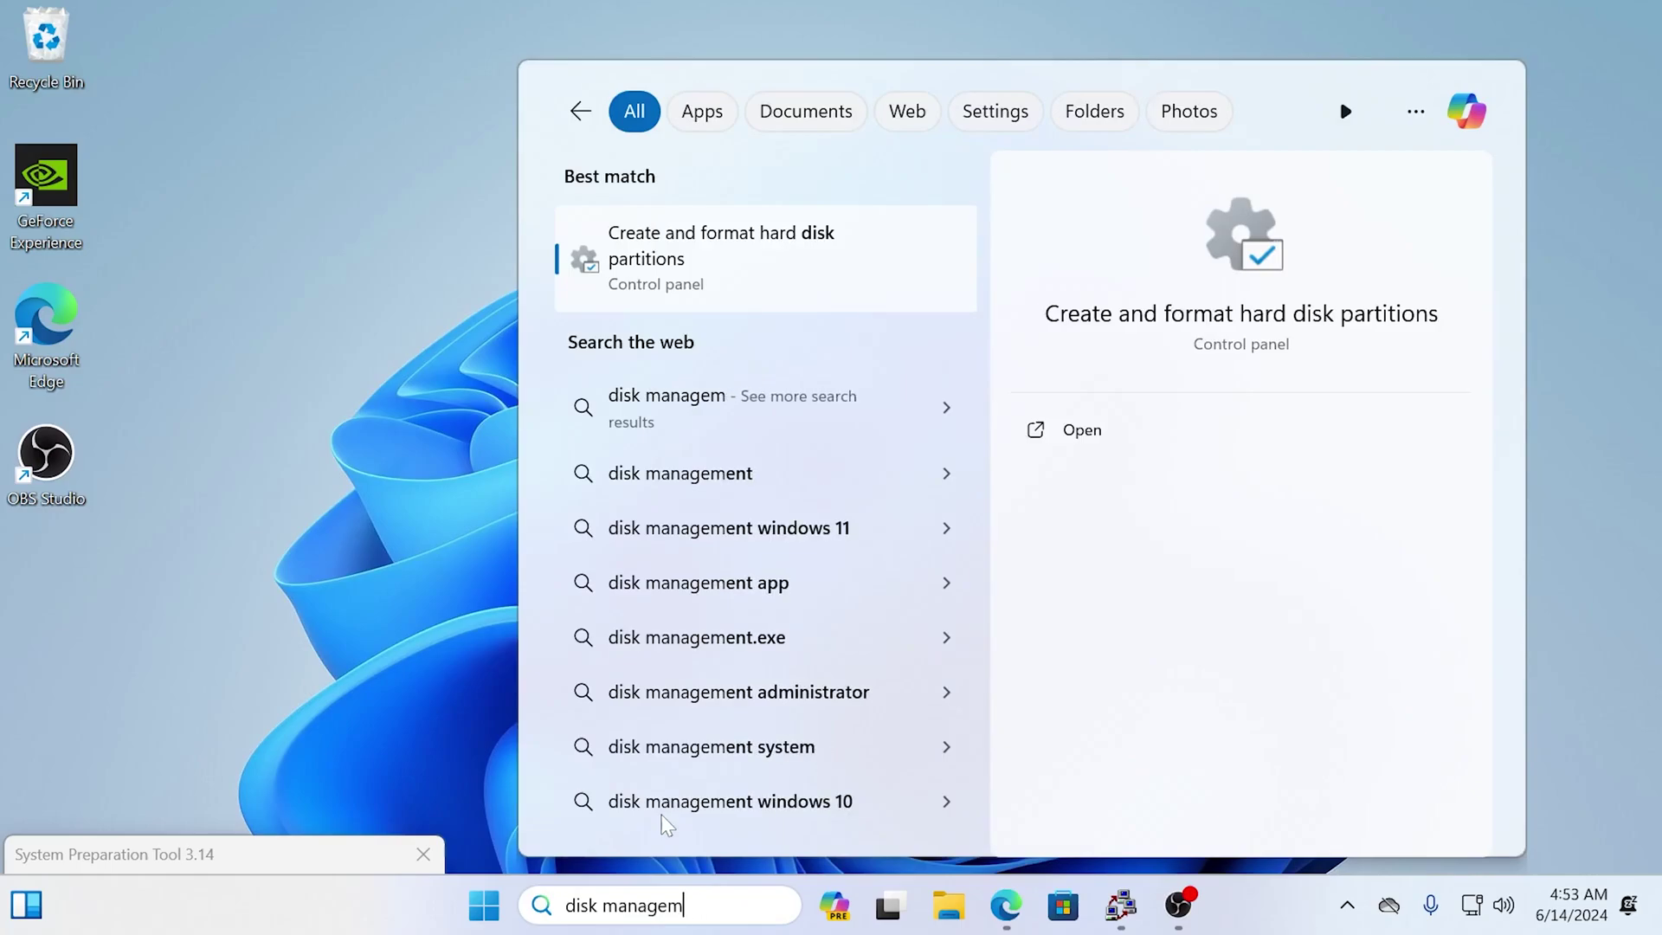
{"action": "type", "text": "ent"}
{"action": "key", "text": "Return"}
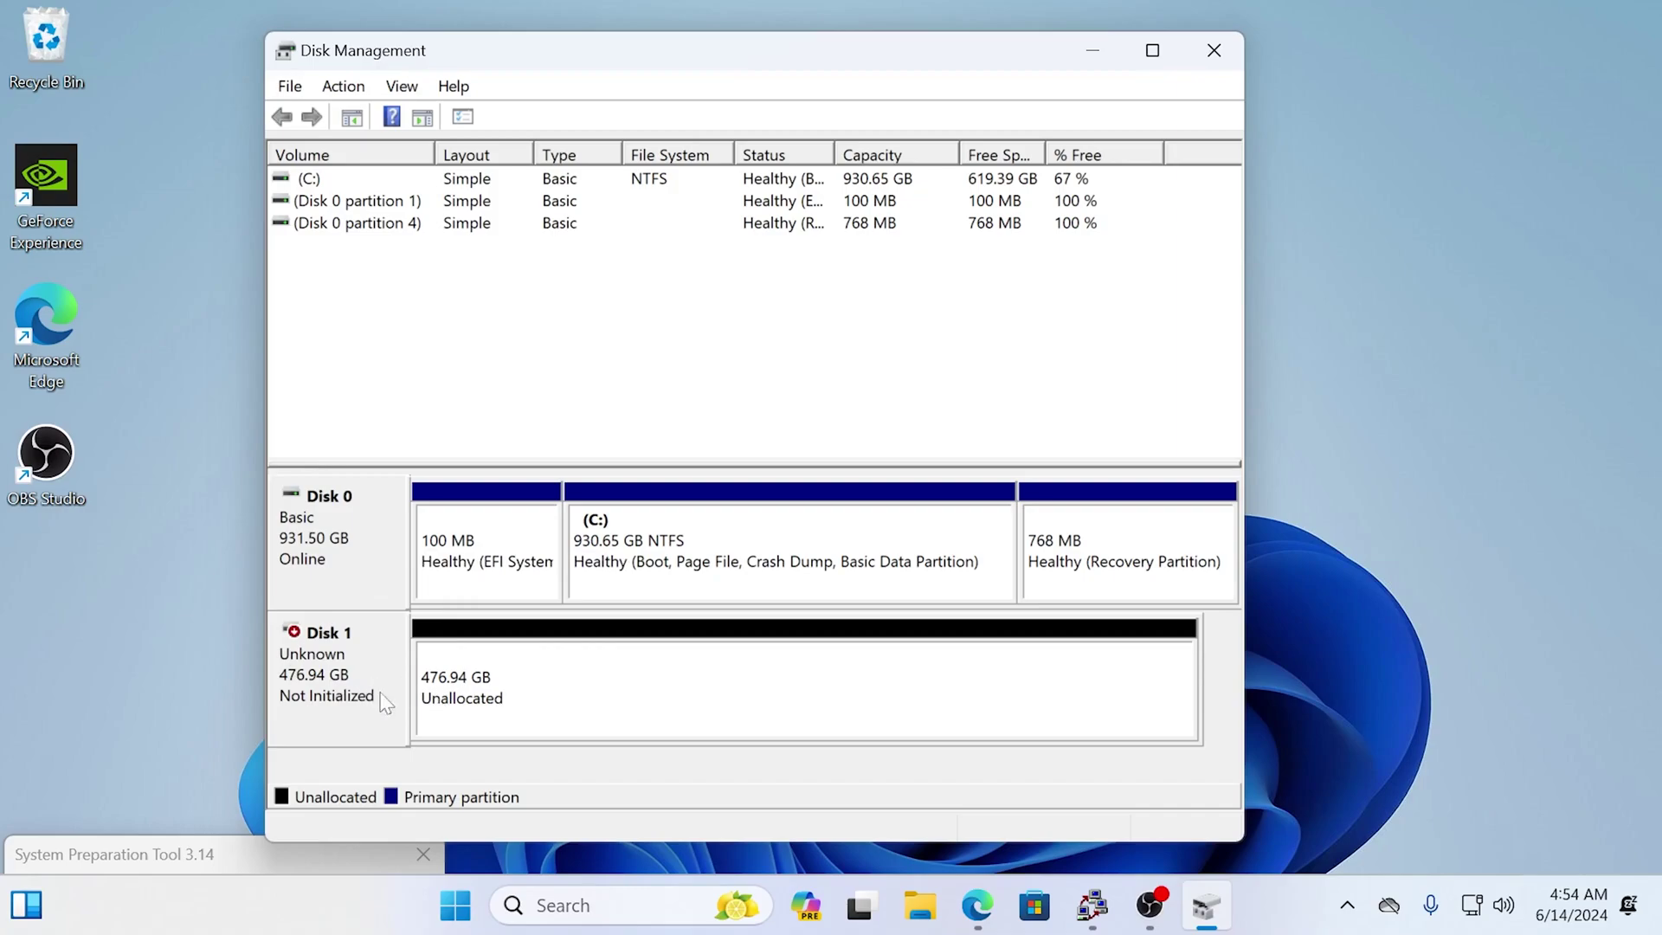
Initialize the uninitialized Disk 1.
{"action": "left_click", "coordinate": [439, 714]}
{"action": "left_click", "coordinate": [180, 734]}
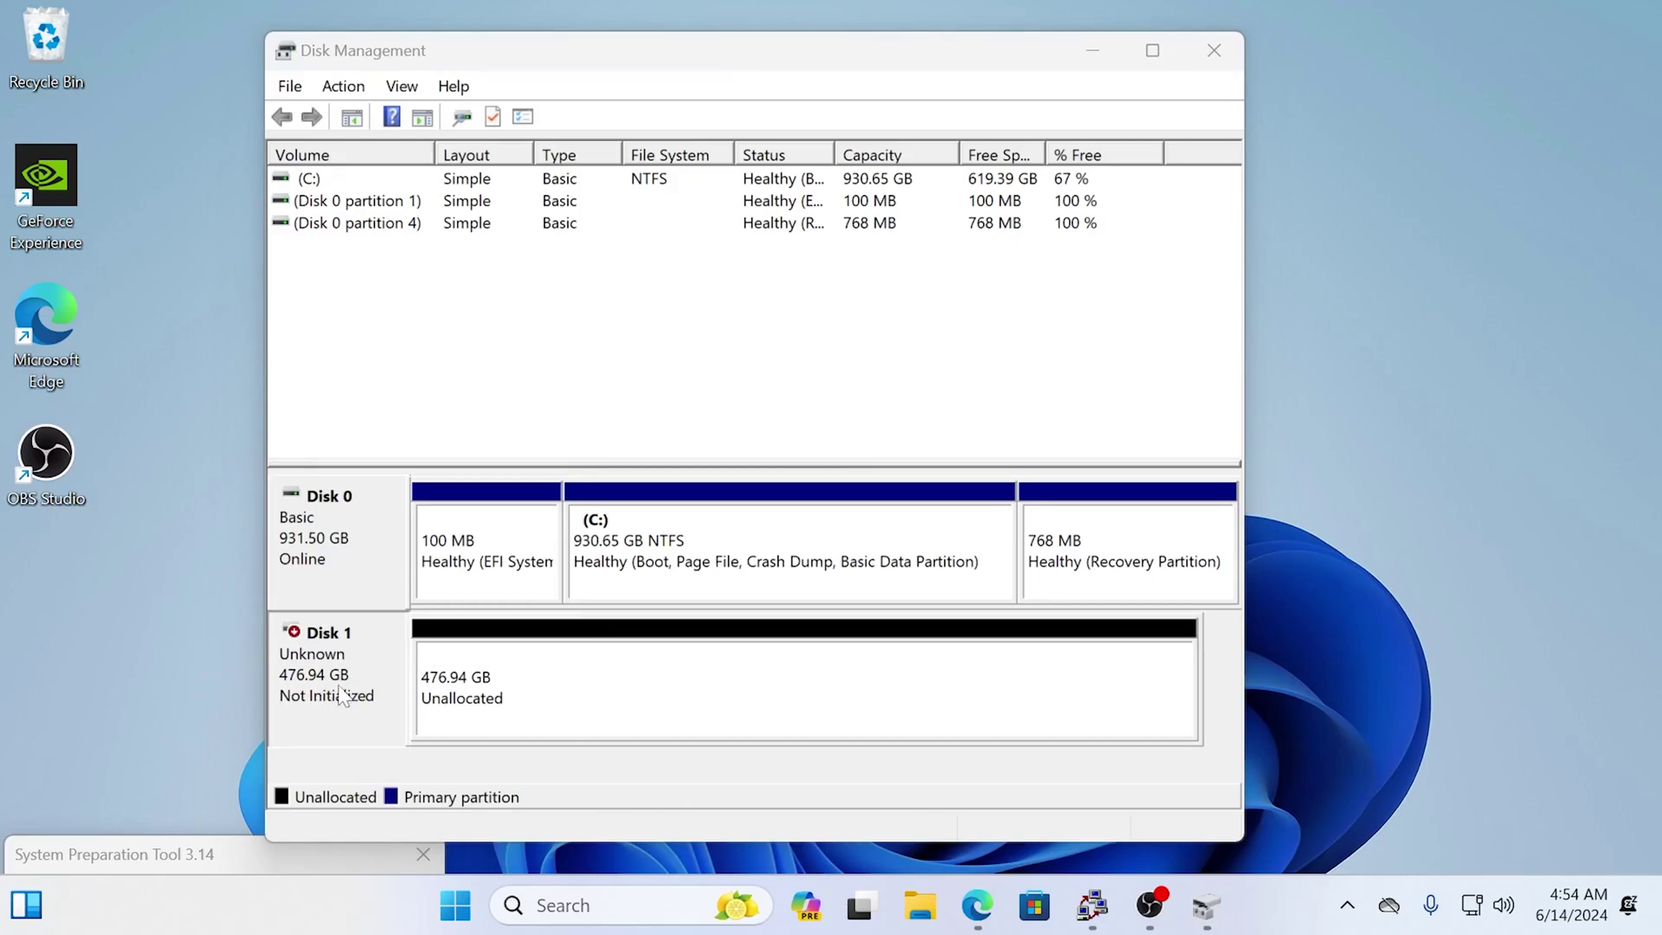
{"action": "left_click", "coordinate": [829, 604]}
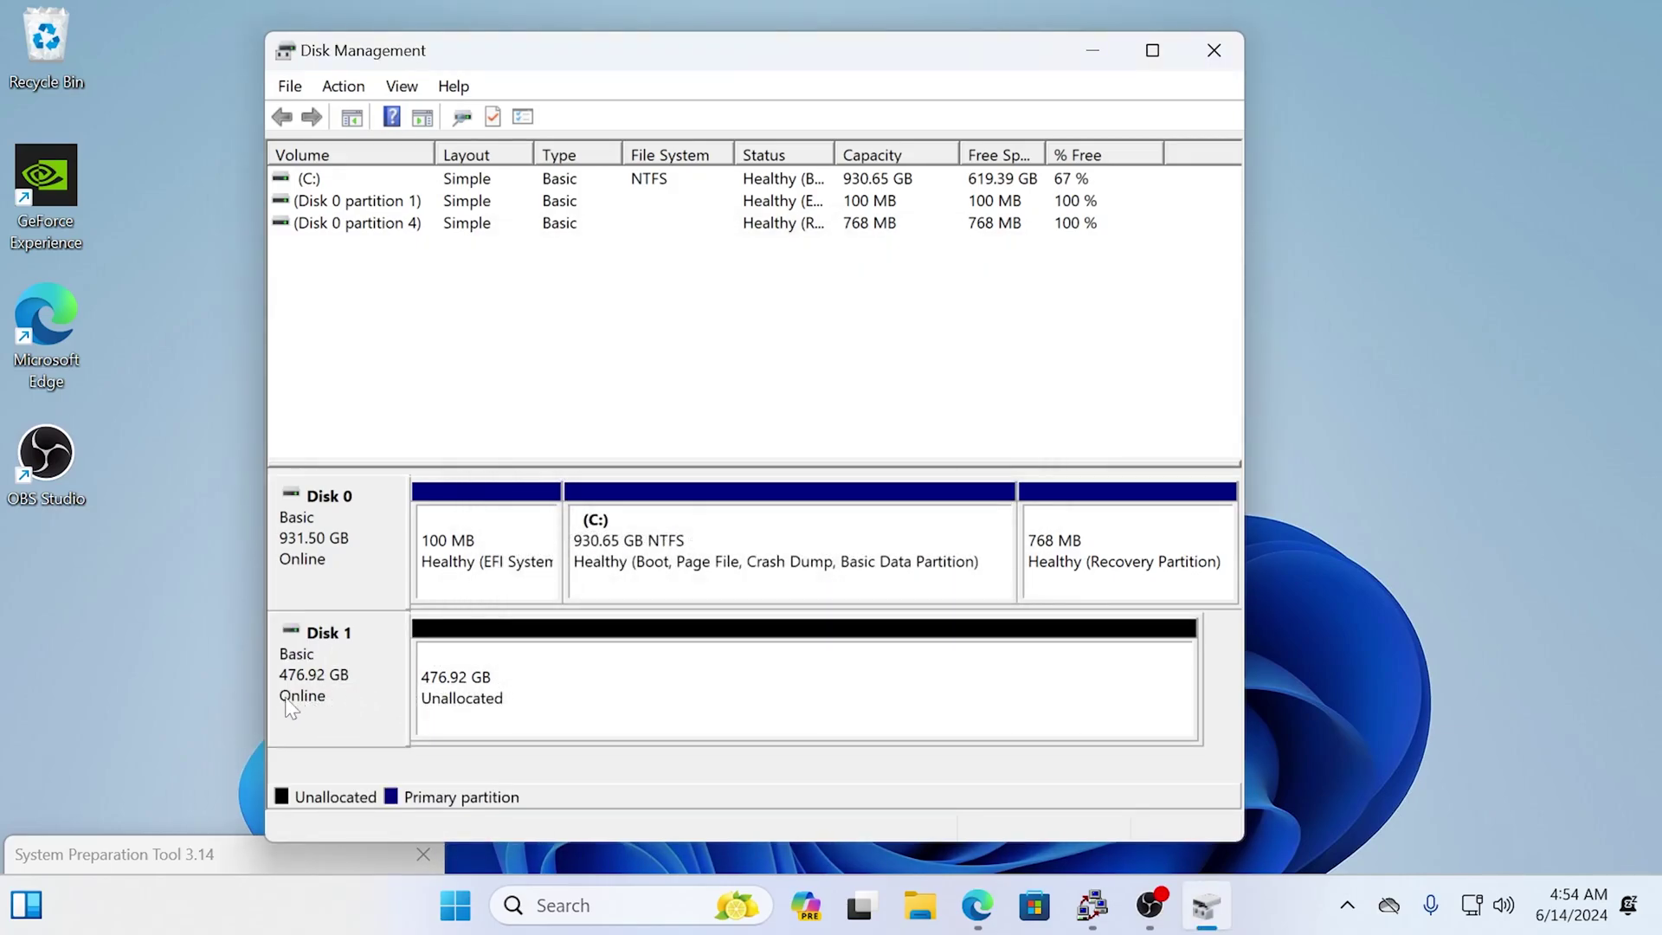
Create a simple NTFS volume of 488369 MB on Disk 1's unallocated space, with drive letter D, label New Volume and quick format.
{"action": "right_click", "coordinate": [586, 674]}
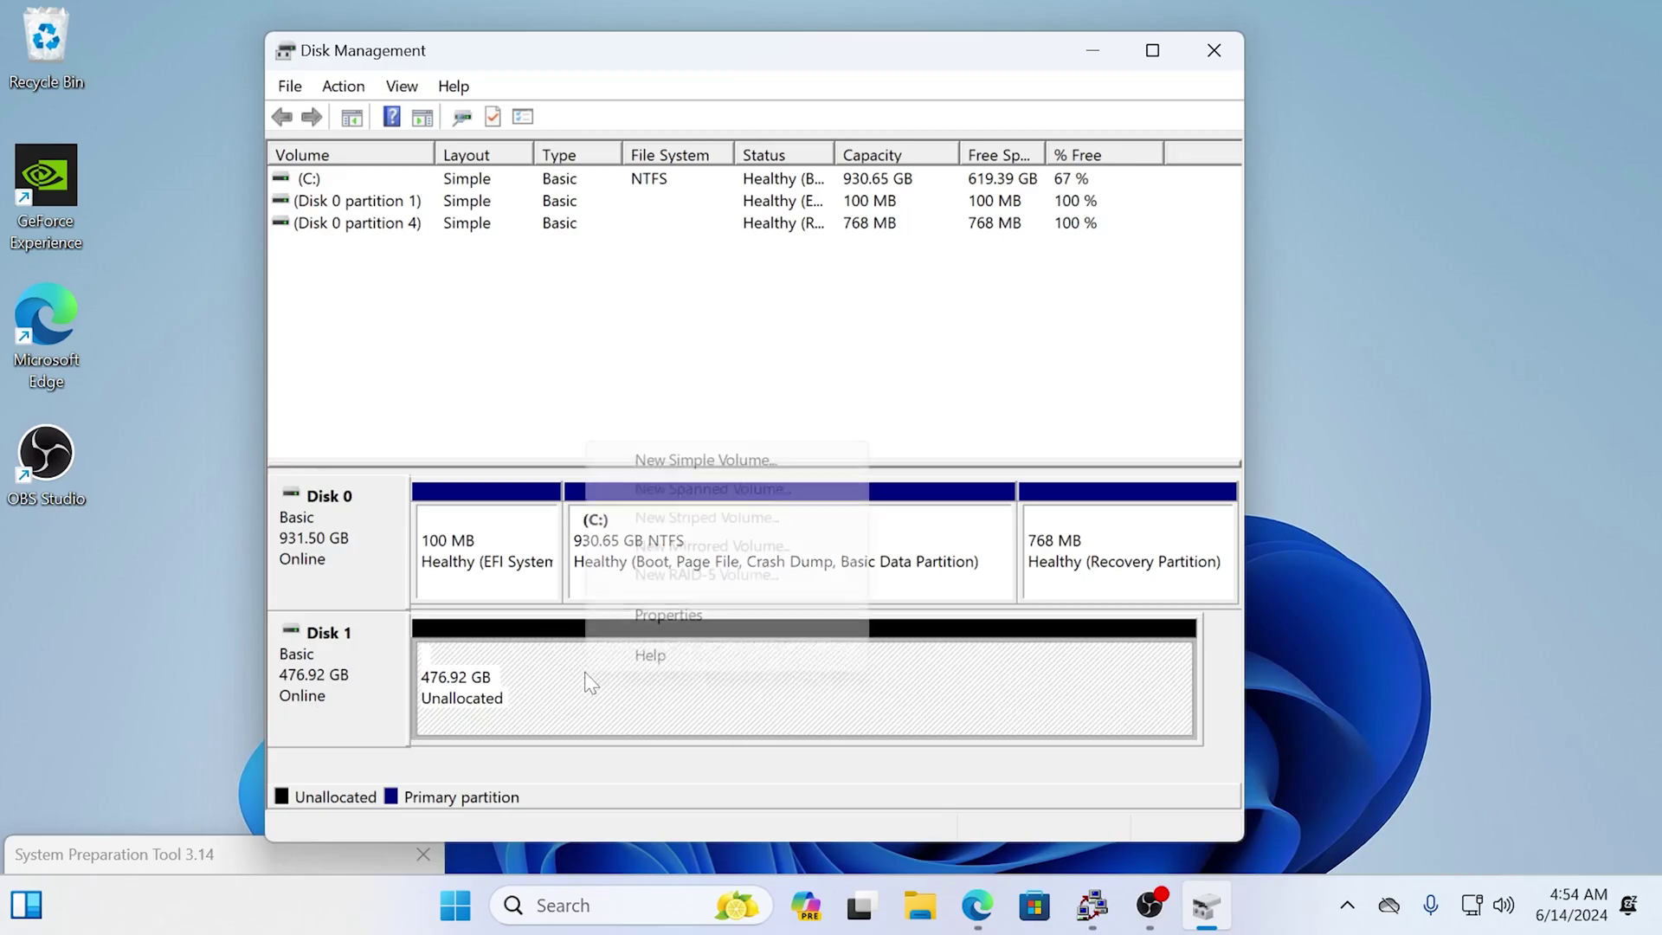
{"action": "left_click", "coordinate": [675, 460]}
{"action": "left_click", "coordinate": [770, 649]}
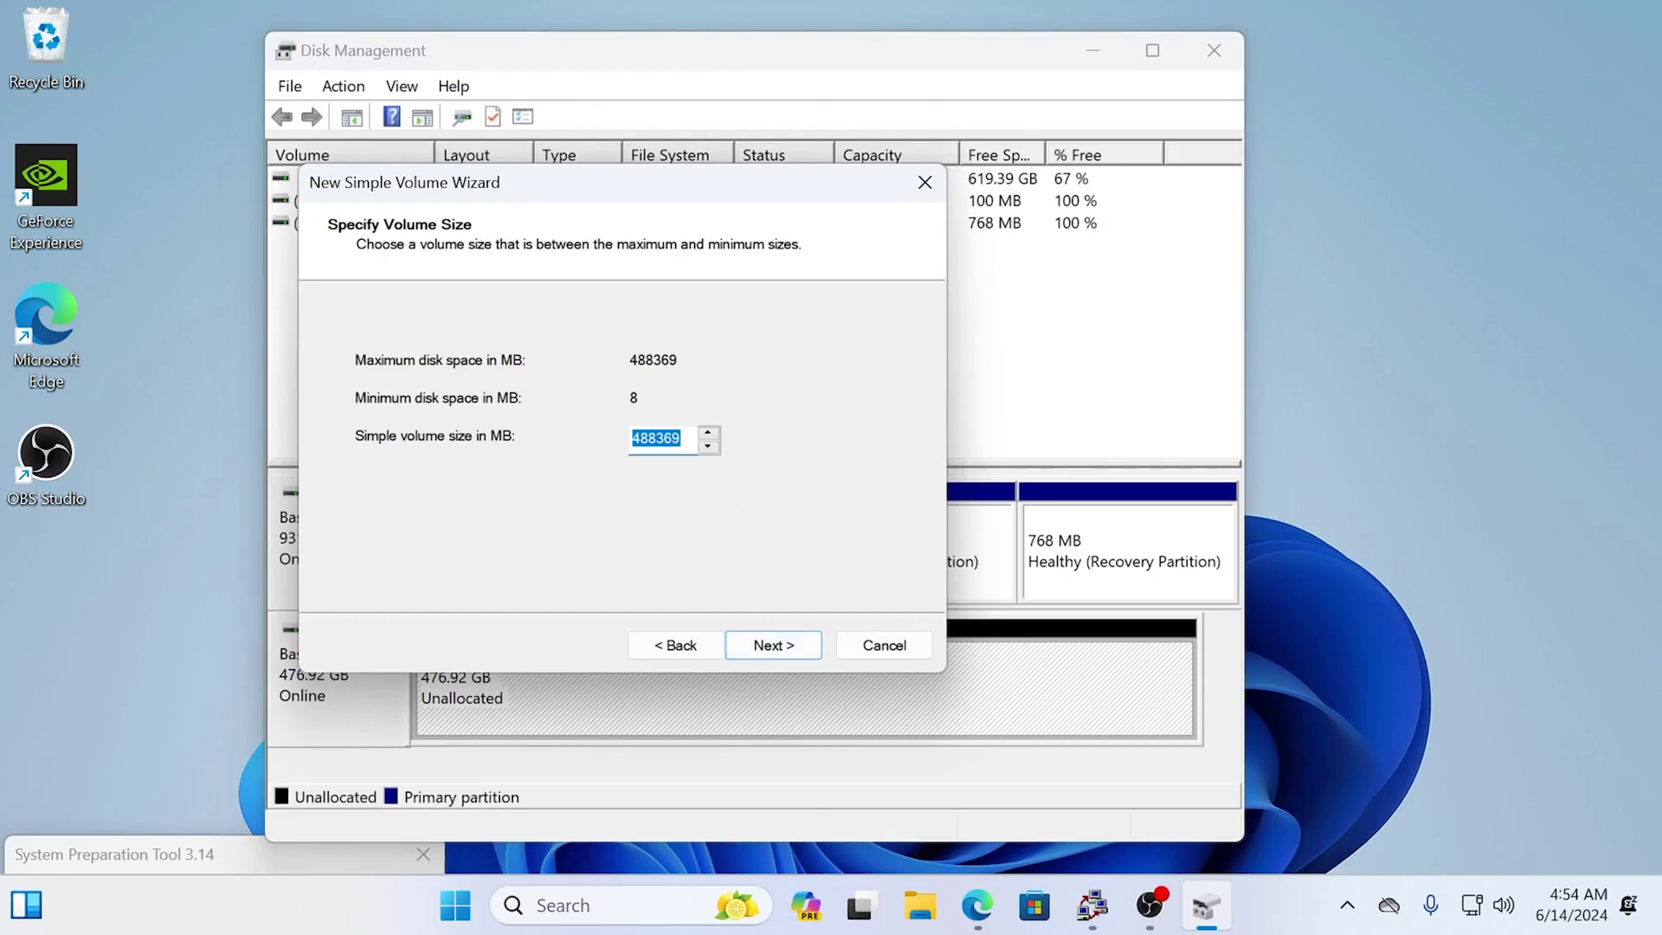
{"action": "left_click", "coordinate": [786, 647]}
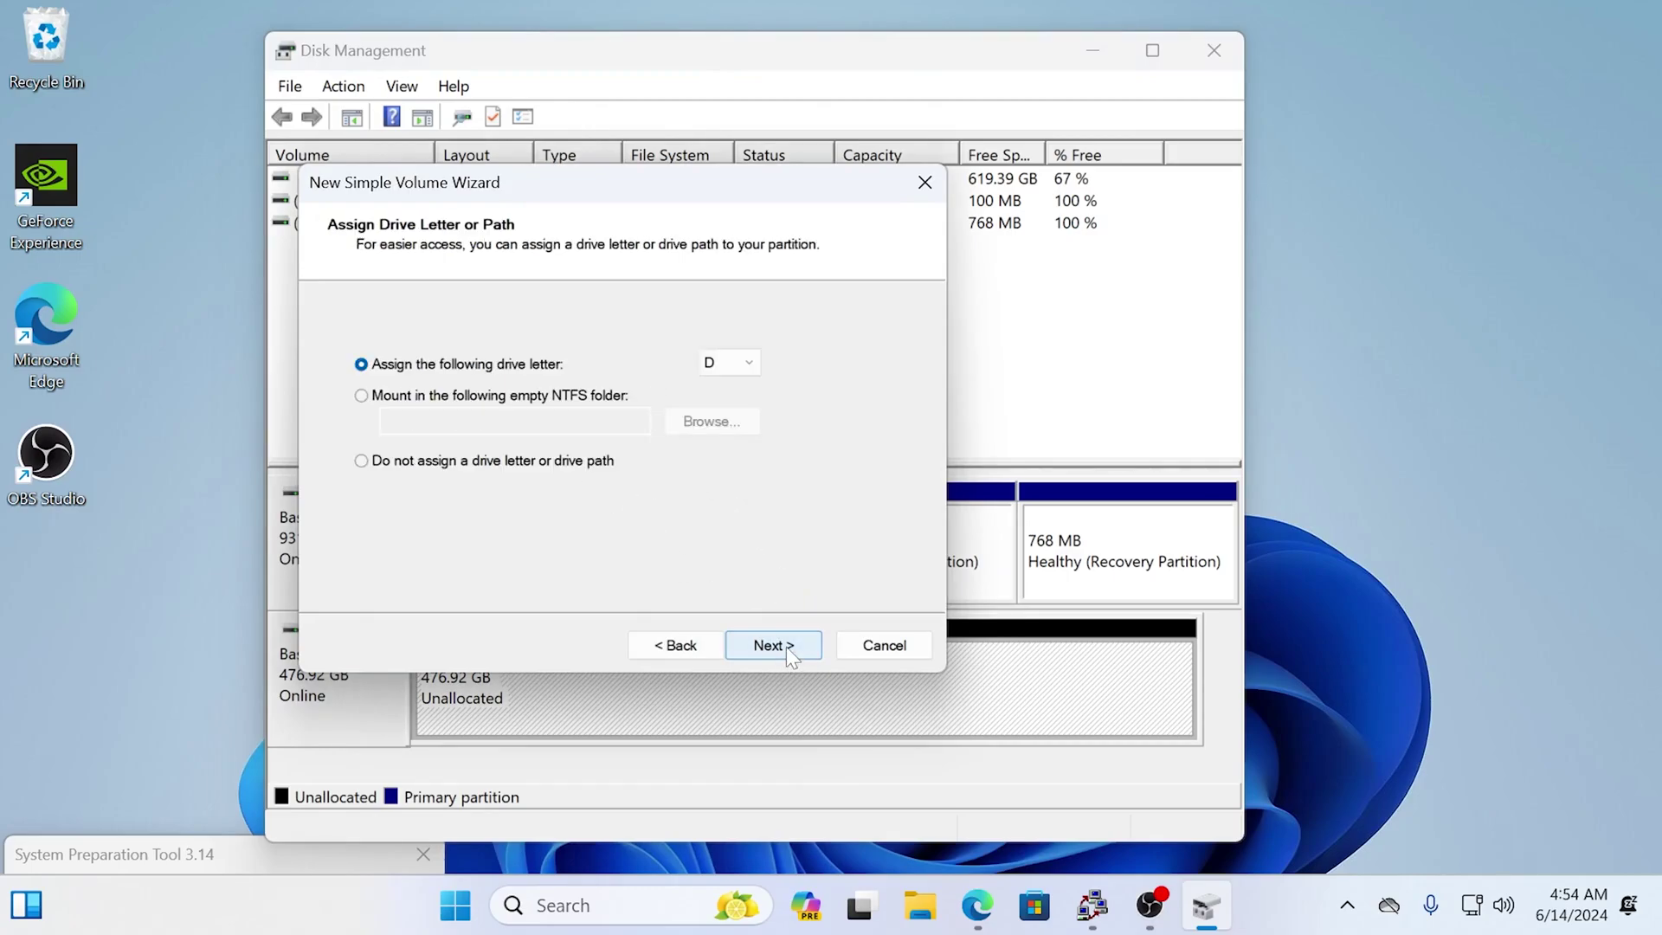
{"action": "left_click", "coordinate": [727, 365]}
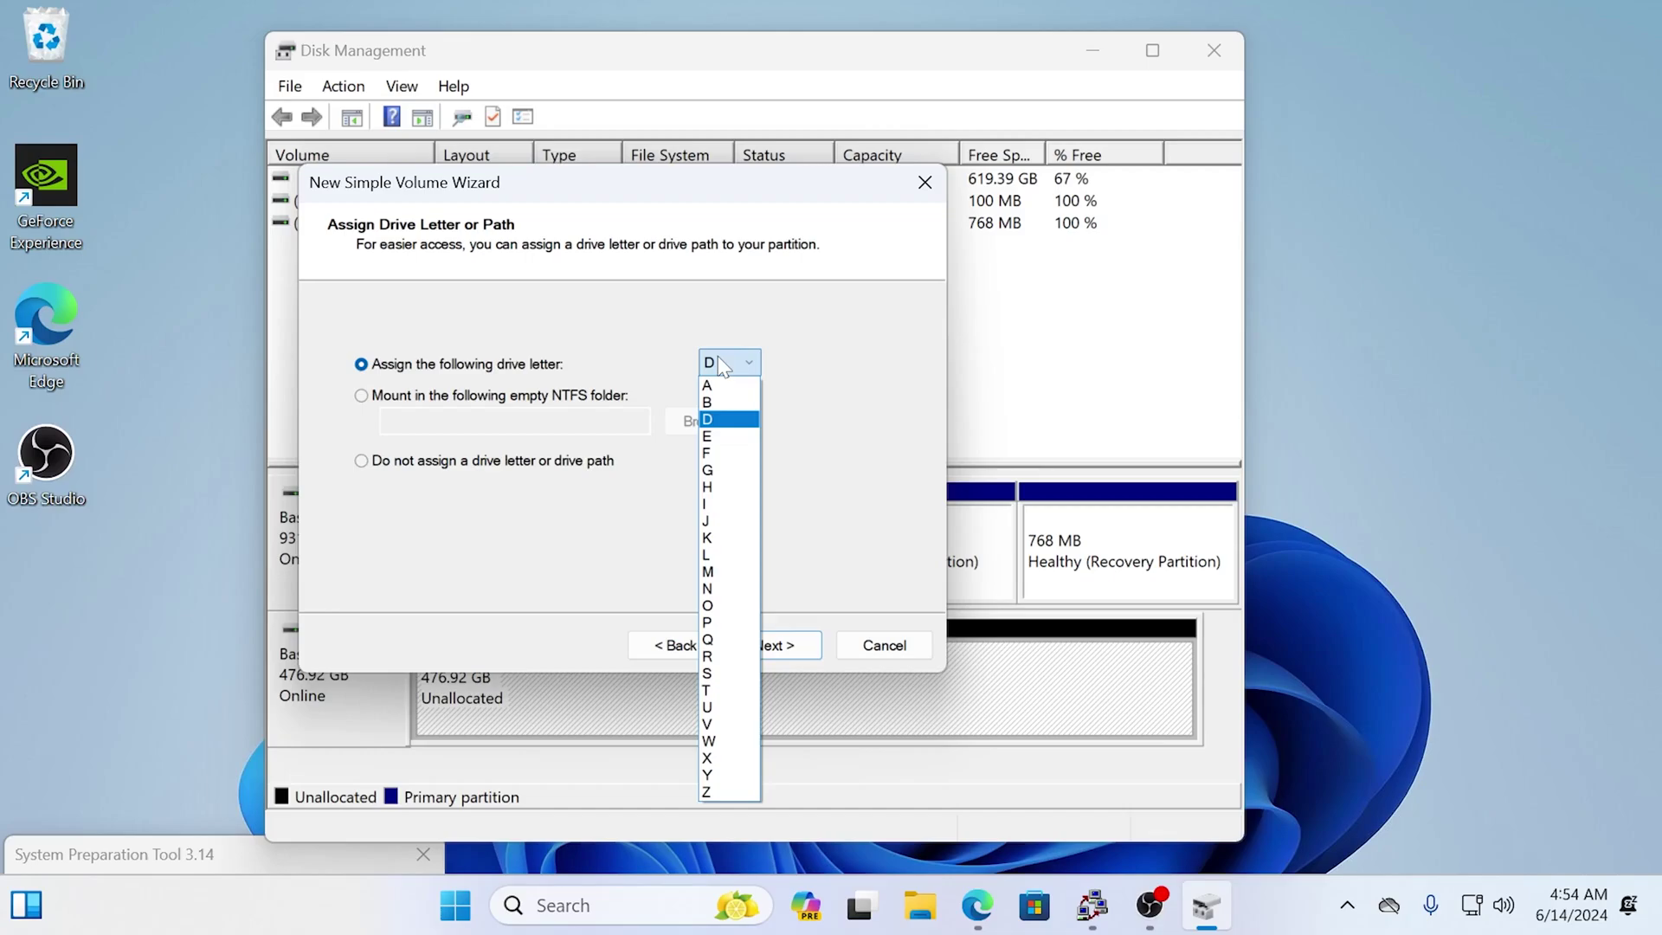
{"action": "left_click", "coordinate": [720, 358]}
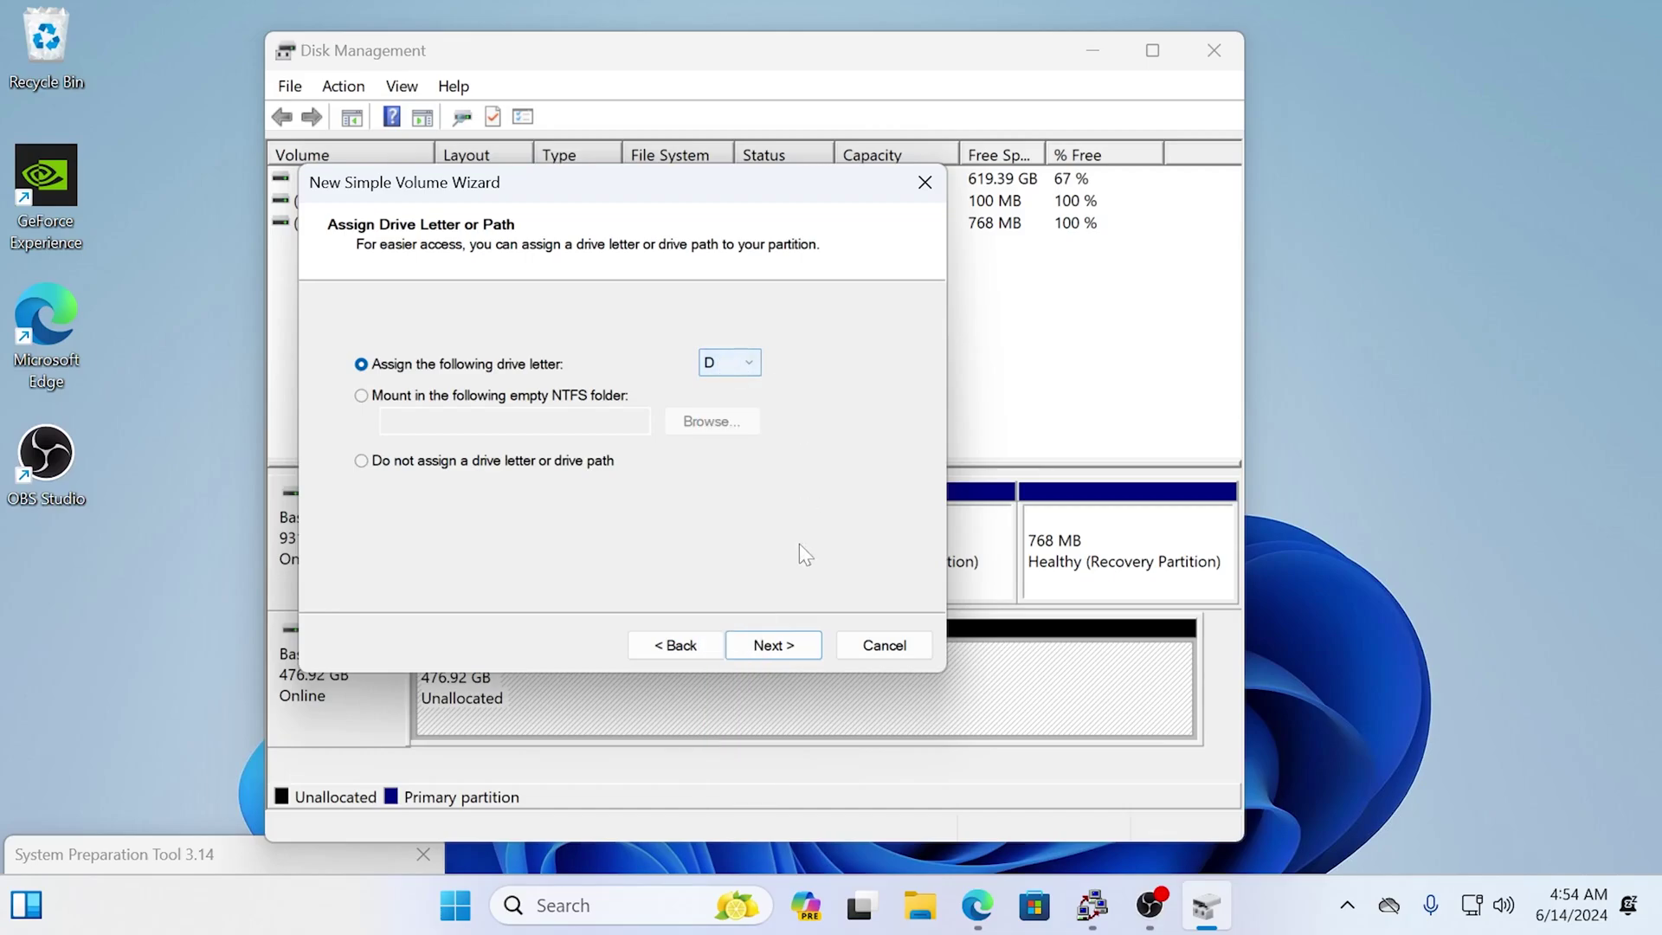
{"action": "left_click", "coordinate": [773, 645]}
{"action": "left_click", "coordinate": [773, 646]}
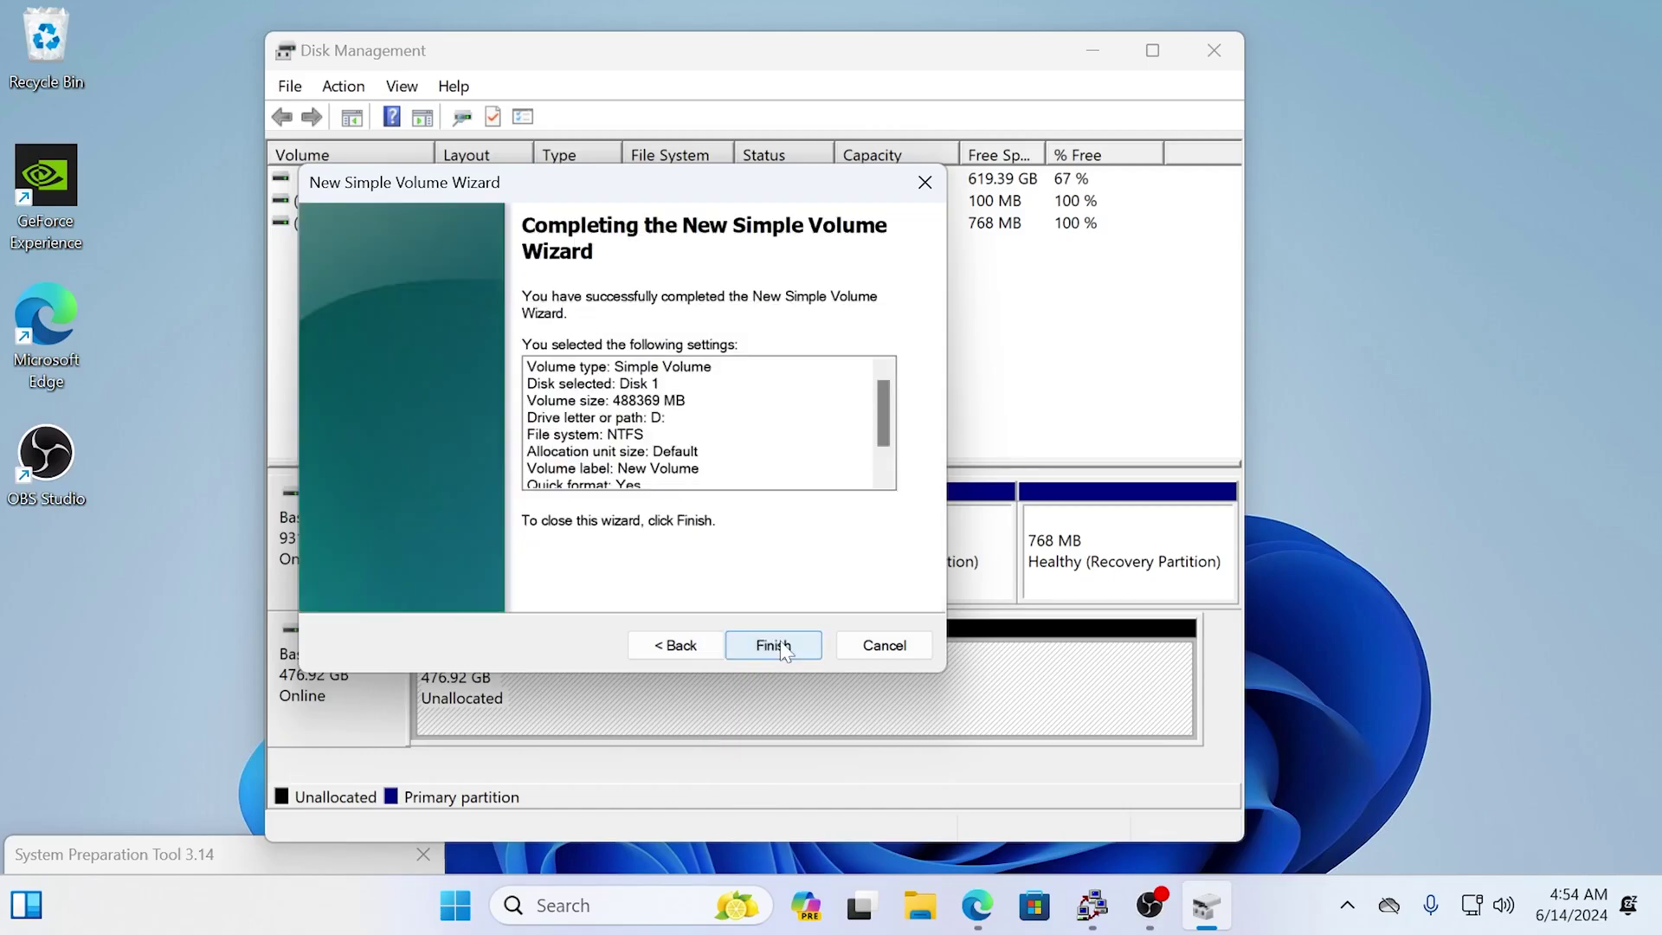
{"action": "left_click", "coordinate": [773, 646]}
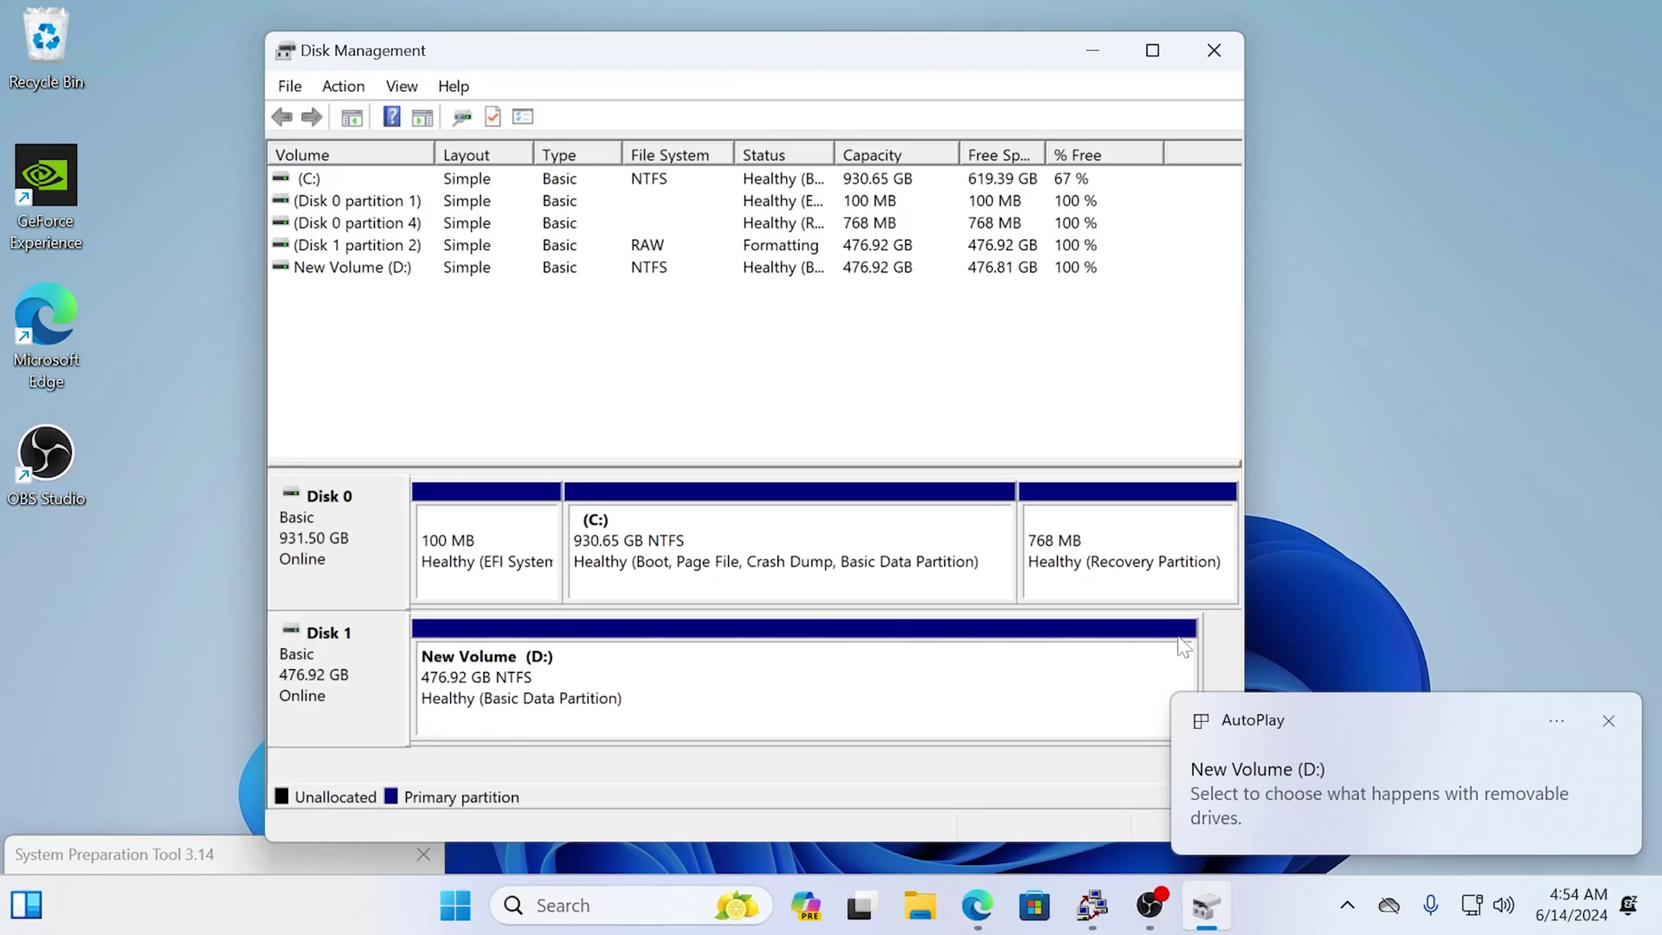
Dismiss the AutoPlay notification, then open This PC in File Explorer and select the New Volume (D:) drive to check its capacity.
{"action": "left_click", "coordinate": [1608, 723]}
{"action": "left_click", "coordinate": [921, 904]}
{"action": "left_click", "coordinate": [465, 737]}
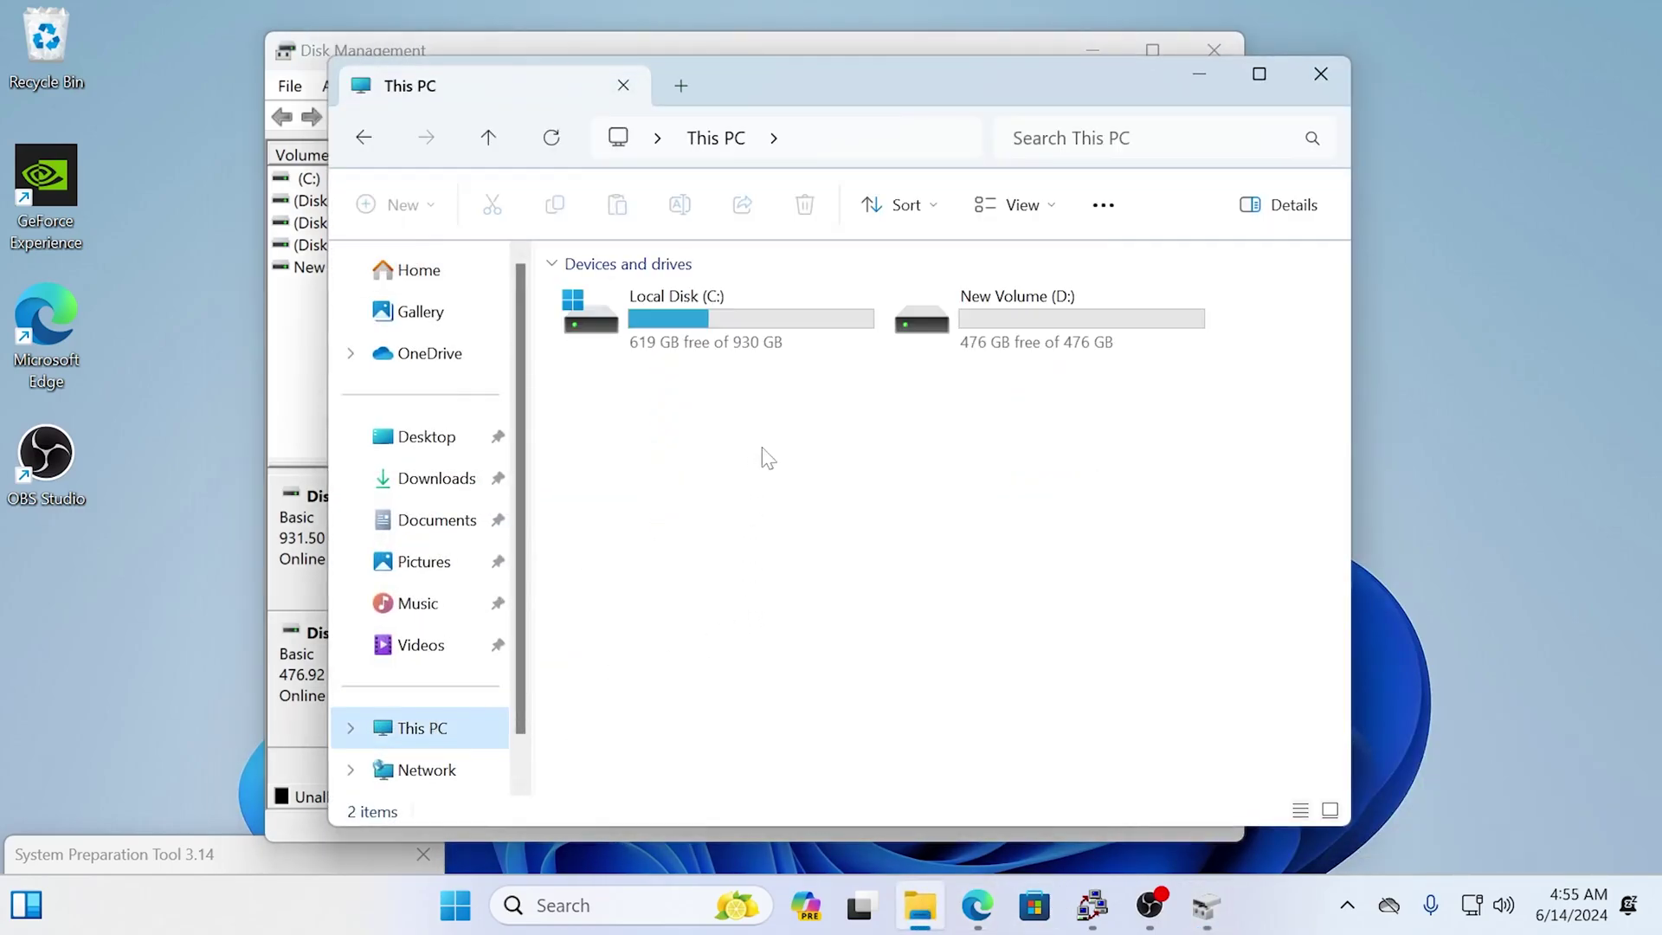
{"action": "left_click", "coordinate": [923, 315]}
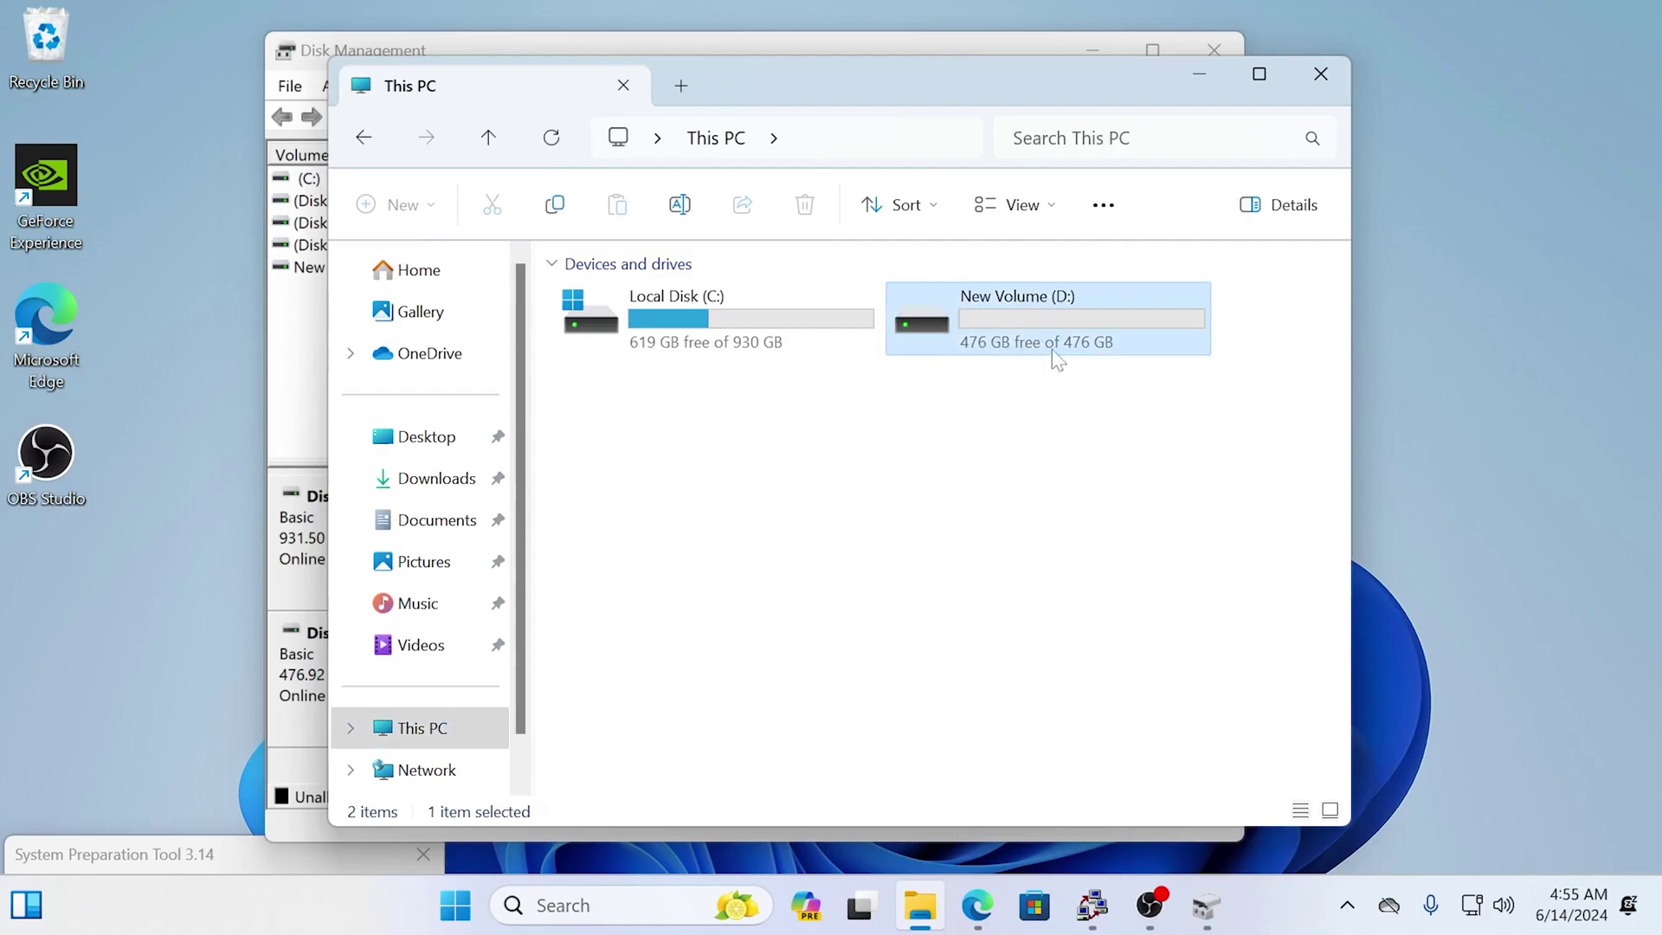